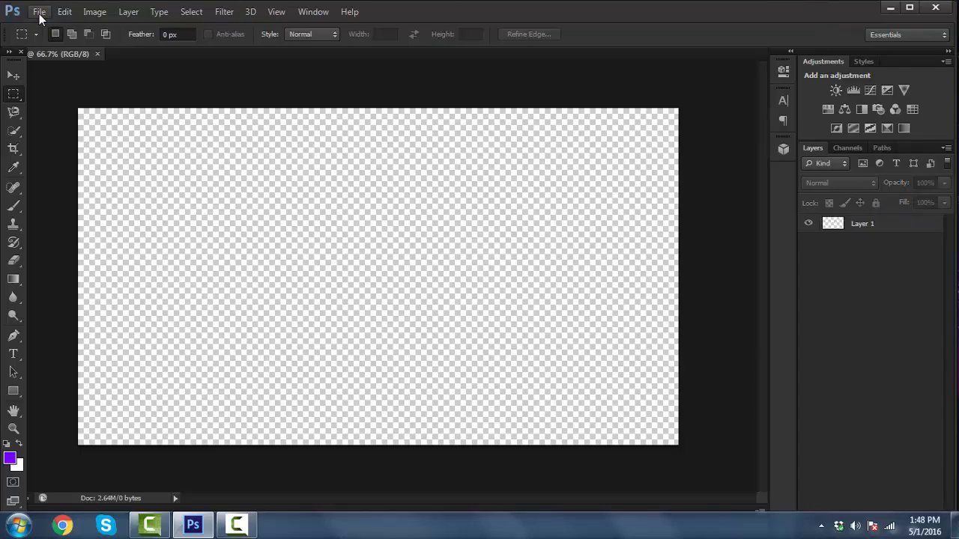
Place the download (2) image from the PGK Artwork folder and enlarge it to about 438% so it covers the whole canvas.
left_click(899, 232)
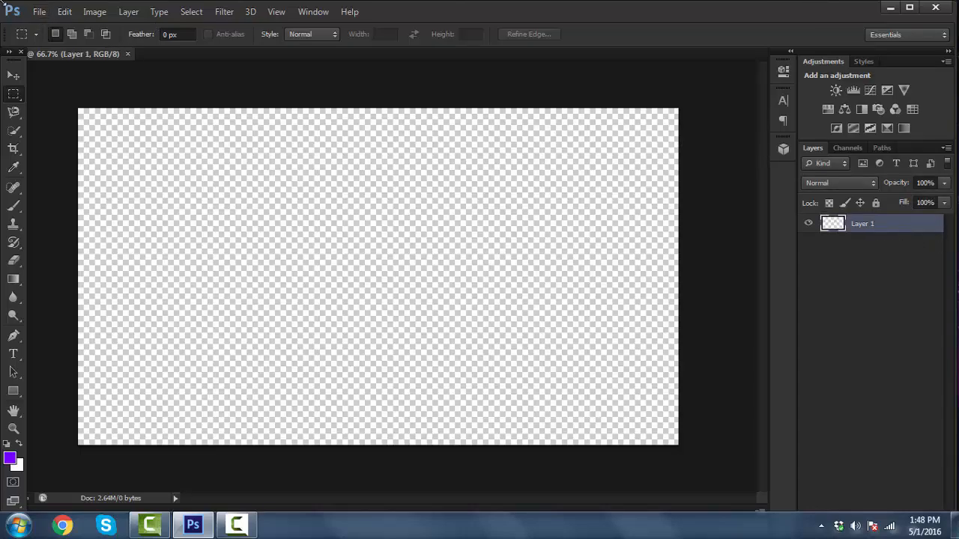
left_click(38, 13)
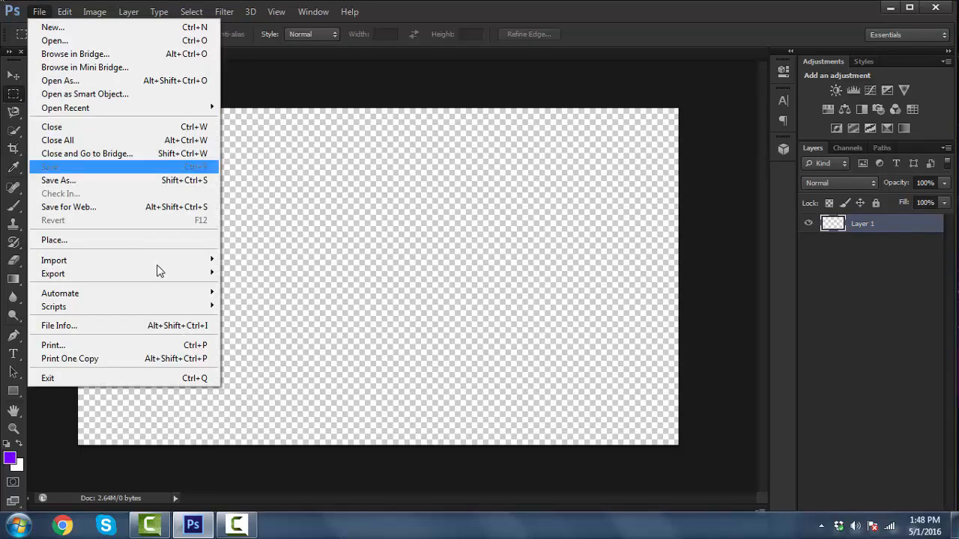
left_click(95, 241)
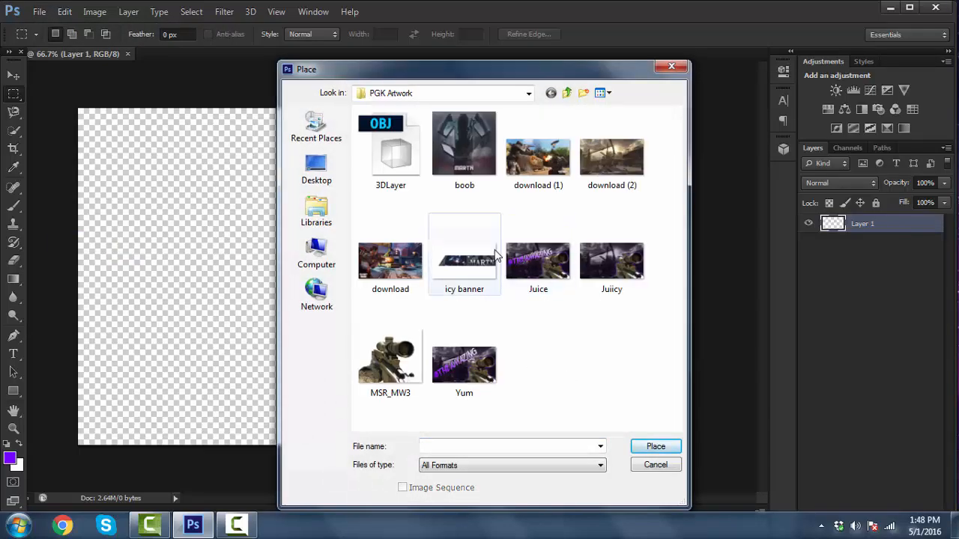
double_click(594, 189)
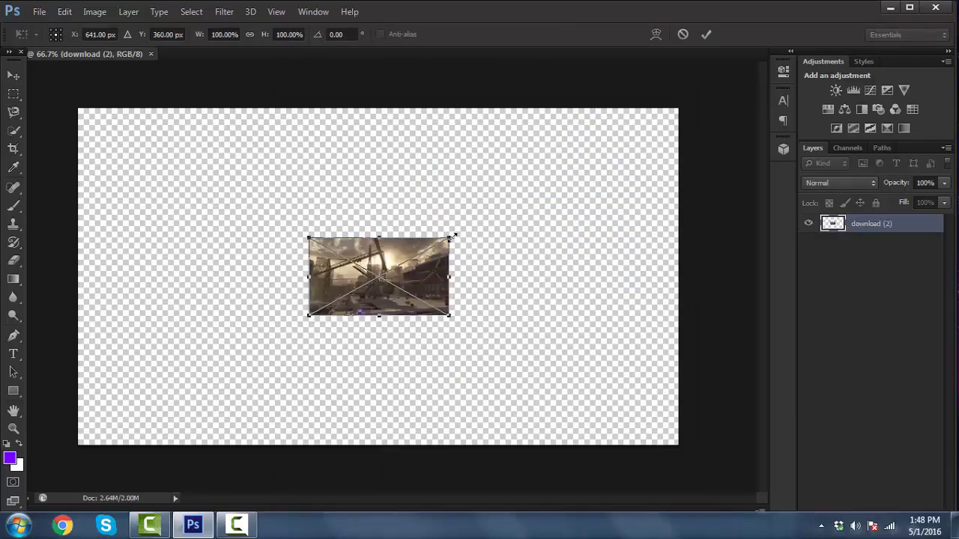
left_click_drag(453, 237, 687, 110)
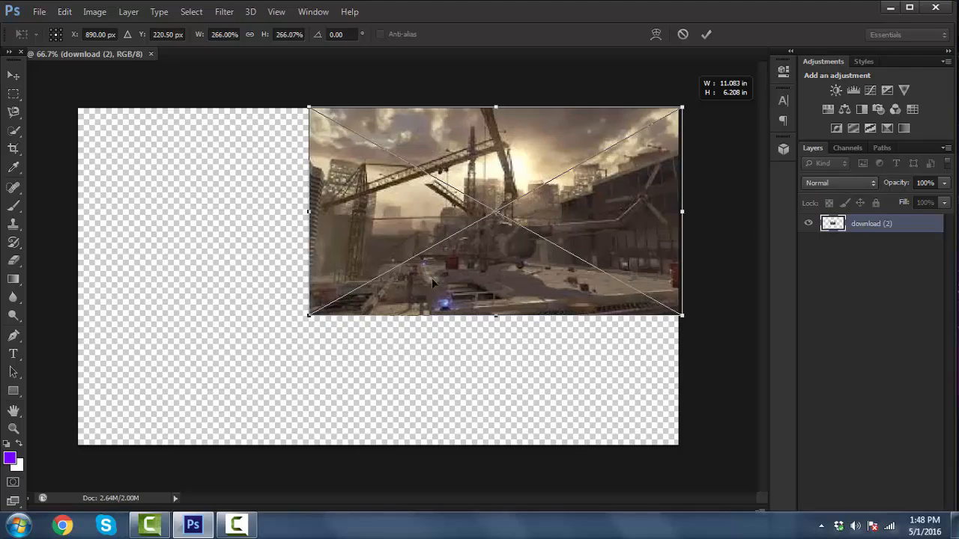
left_click_drag(308, 316, 70, 460)
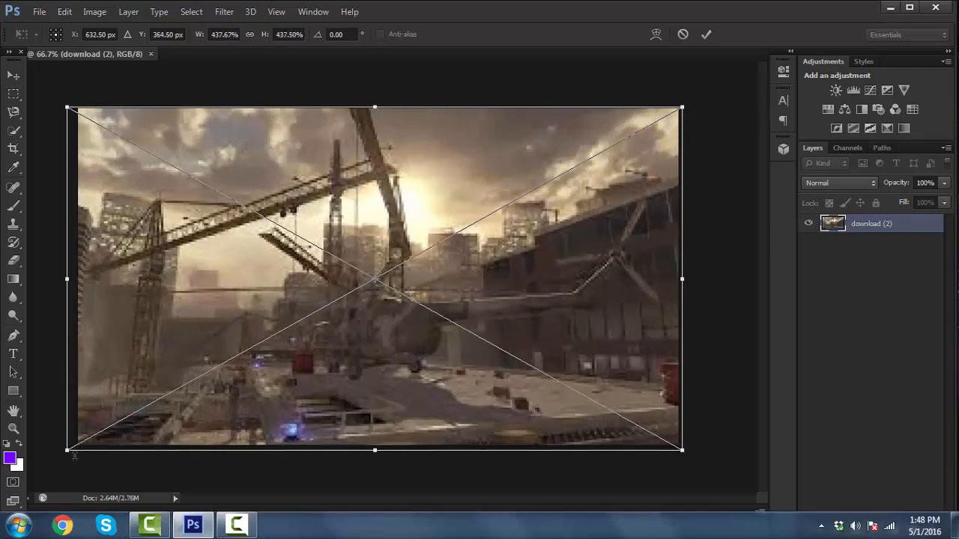
left_click(704, 35)
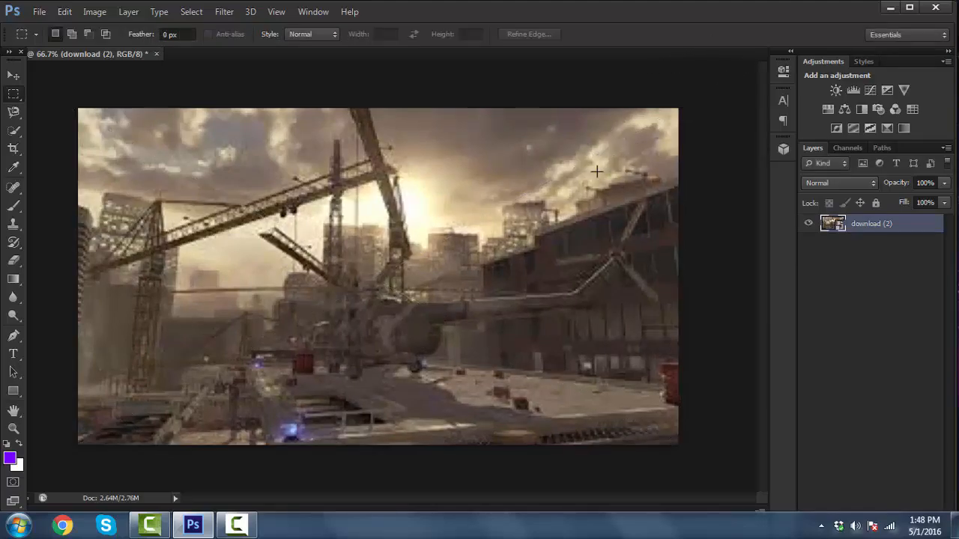
Apply a Motion Blur filter to the download (2) layer with an angle of 0° and a distance of 30 pixels.
left_click(221, 12)
mouse_move(274, 103)
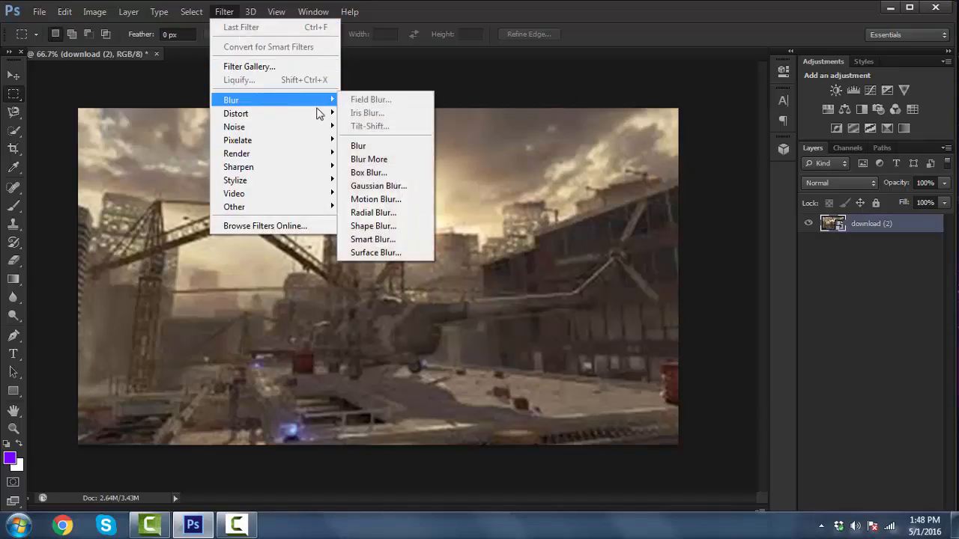
left_click(397, 202)
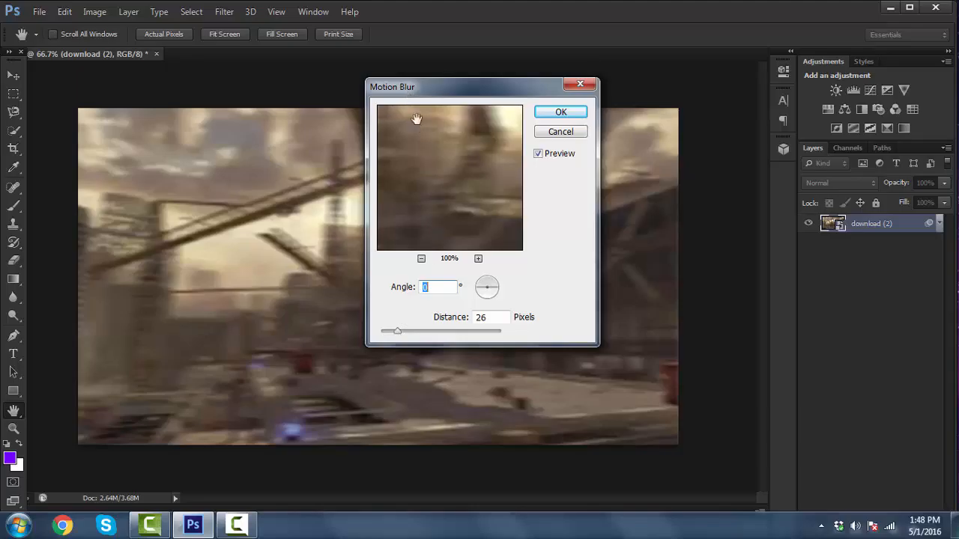
left_click_drag(424, 100, 682, 114)
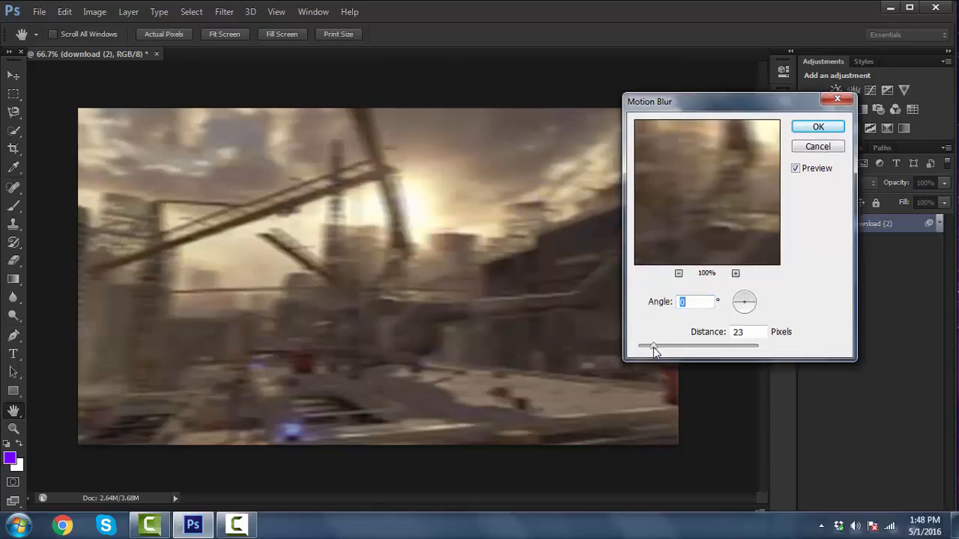
left_click_drag(653, 347, 658, 350)
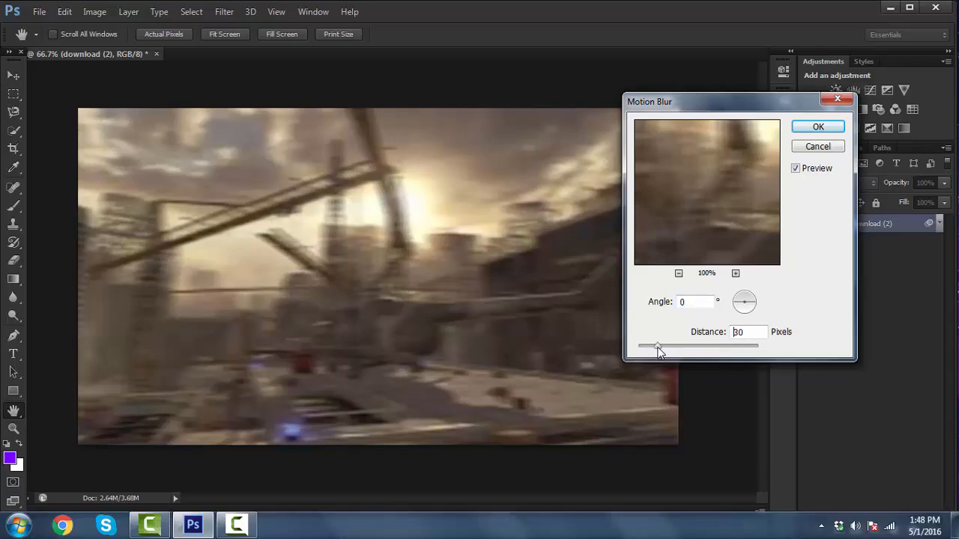
left_click(819, 127)
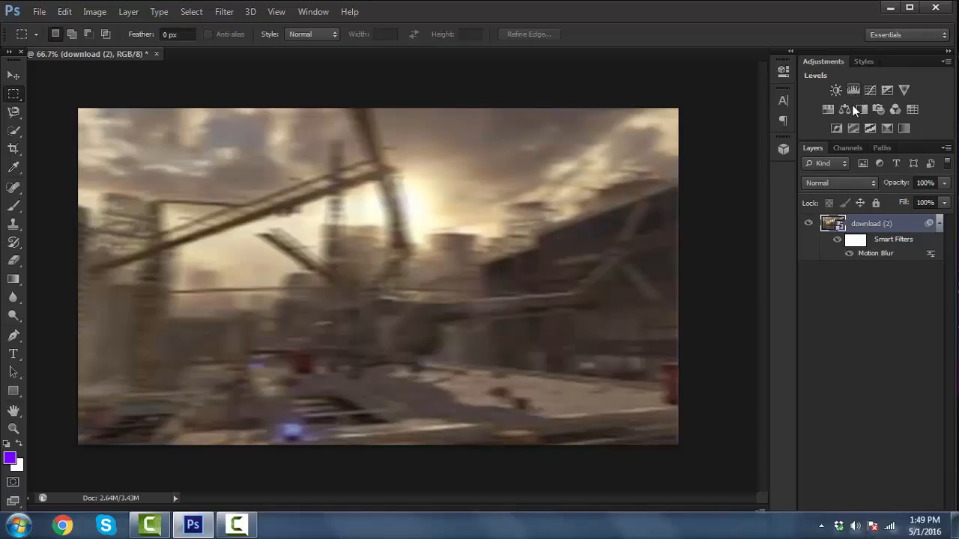
Add a Hue/Saturation adjustment clipped to the background image and set its saturation to -100.
left_click(832, 110)
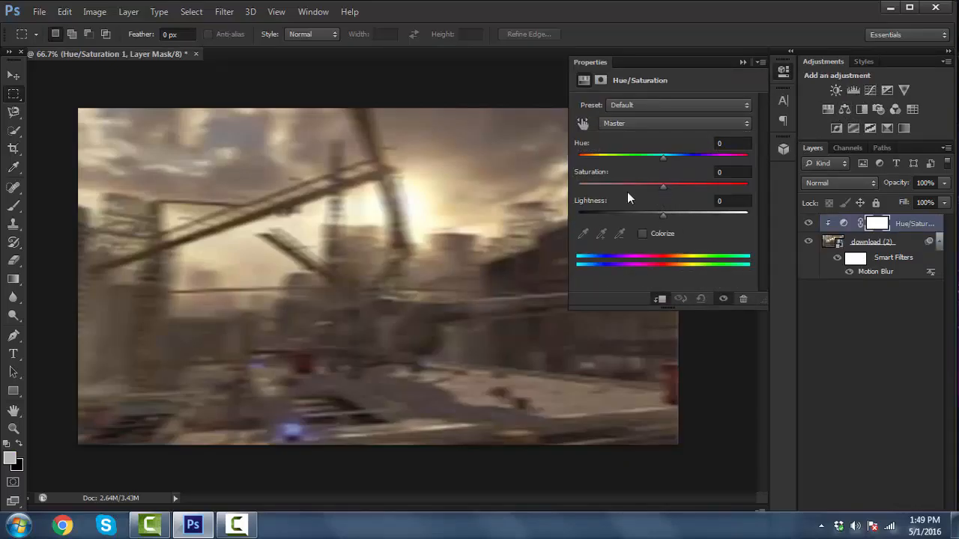
left_click_drag(663, 186, 492, 211)
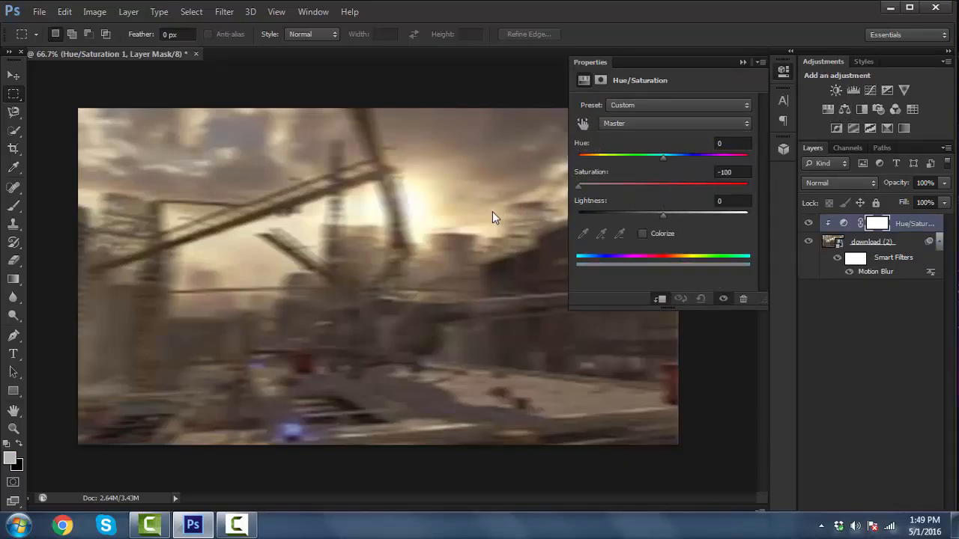
left_click(878, 323)
Add a clipped Curves adjustment with an S-shaped curve, pulling the shadows down and raising the highlights slightly.
left_click(870, 89)
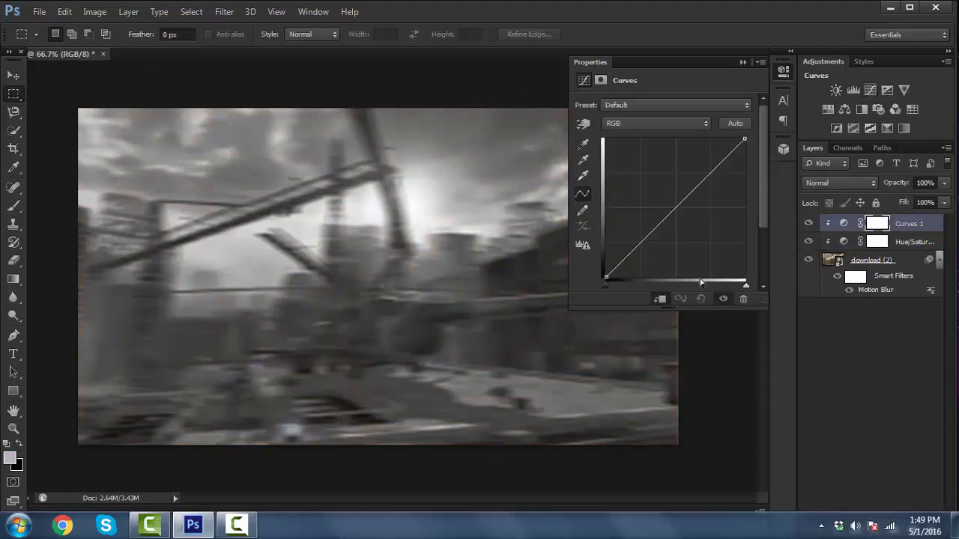
left_click_drag(637, 244, 650, 257)
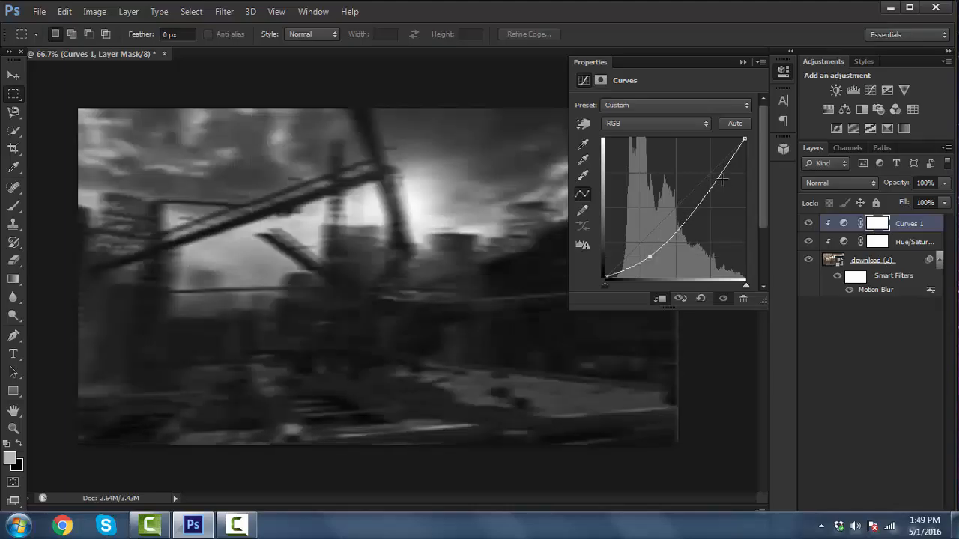
left_click_drag(720, 171, 716, 169)
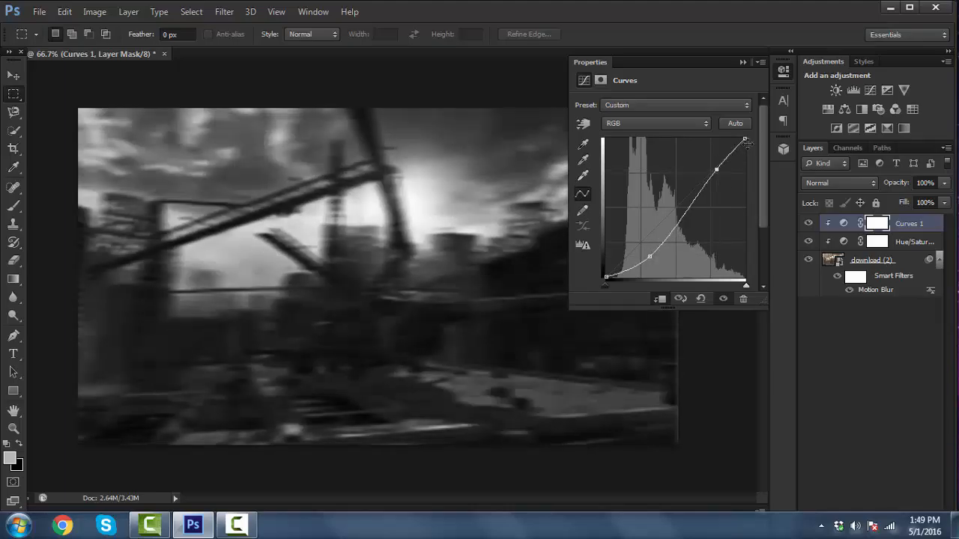
Add a clipped Levels adjustment and lower the white output level to 216.
left_click(854, 91)
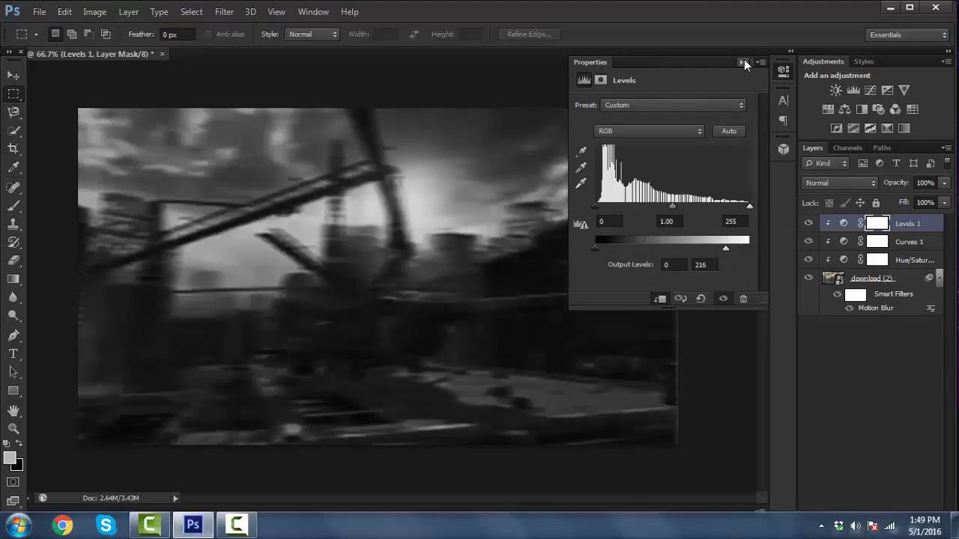
left_click(743, 61)
left_click(861, 383)
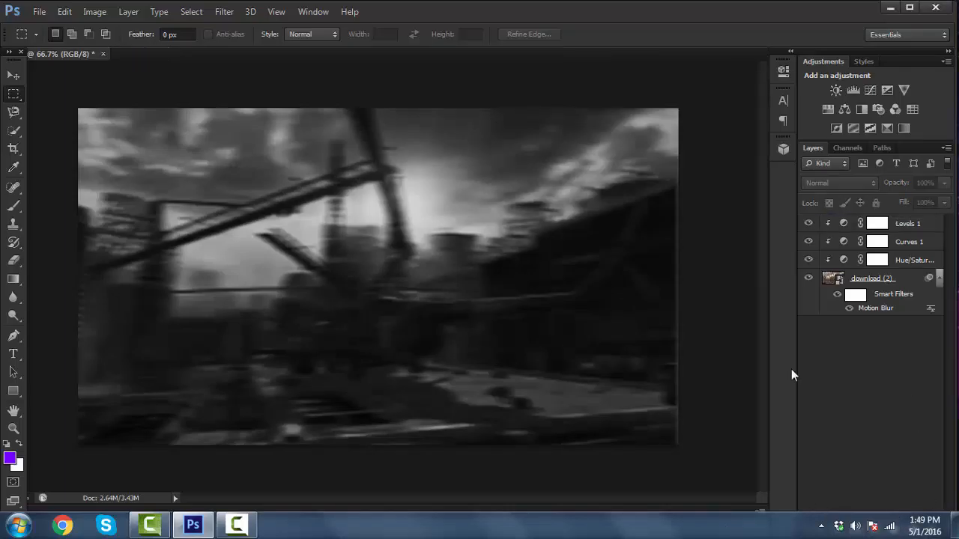
Cover the entire canvas with purple on a new top layer using the 401 px brush and lower that layer's opacity to 4%.
left_click_drag(567, 12, 706, 1)
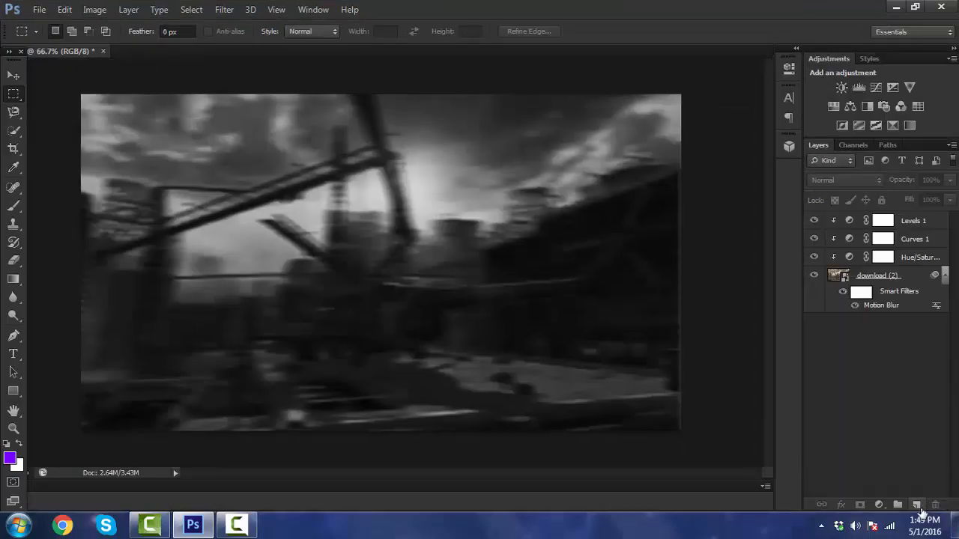
left_click(916, 505)
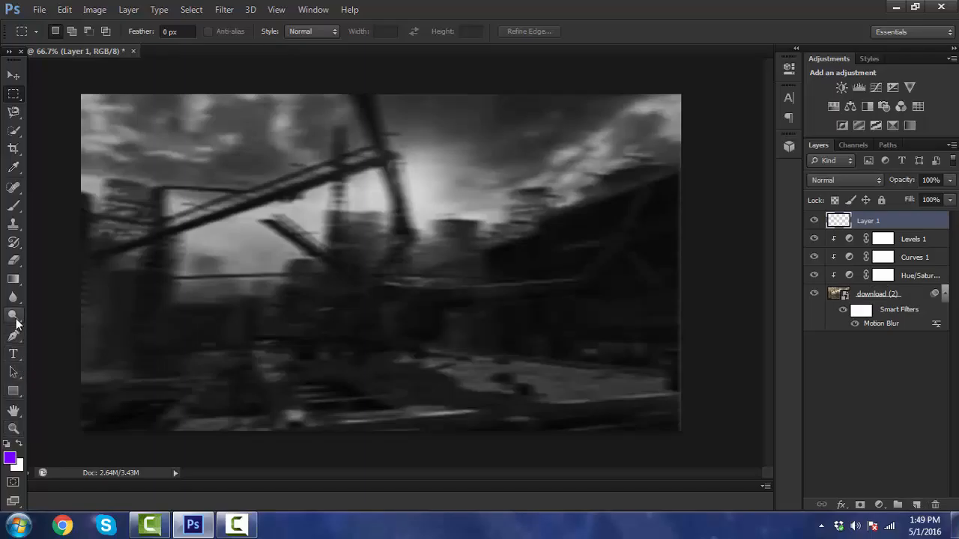
left_click(14, 317)
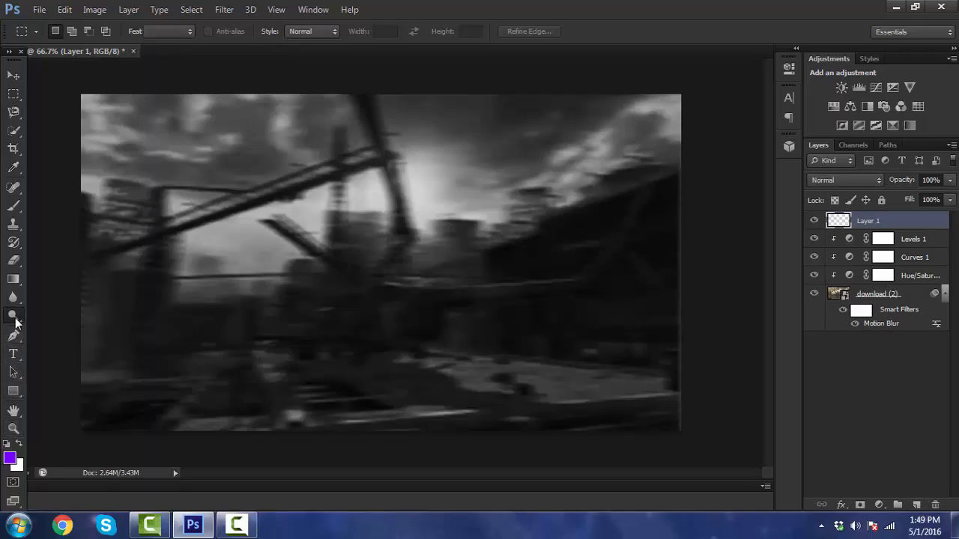
left_click(19, 206)
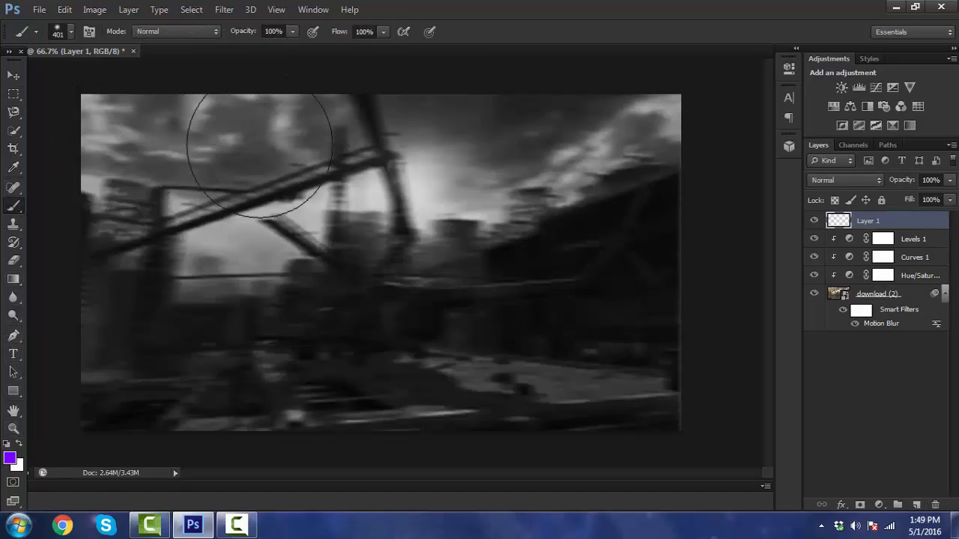
mouse_move(142, 142)
left_mouse_down()
mouse_move(631, 133)
mouse_move(599, 274)
mouse_move(464, 322)
mouse_move(638, 224)
mouse_move(192, 321)
mouse_move(127, 150)
mouse_move(142, 381)
mouse_move(534, 382)
mouse_move(467, 385)
mouse_move(596, 174)
mouse_move(678, 125)
mouse_move(117, 158)
mouse_move(786, 447)
mouse_move(702, 229)
left_mouse_up()
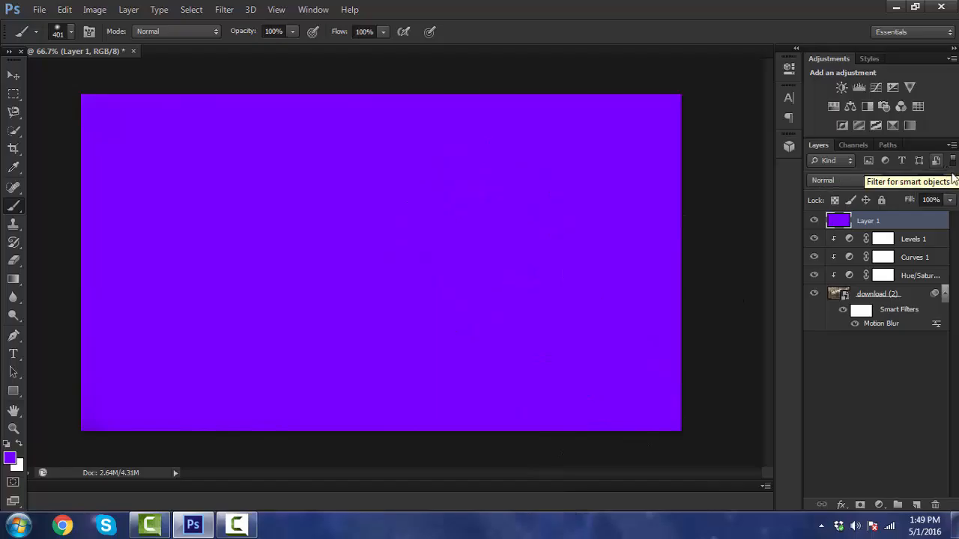
left_click(949, 181)
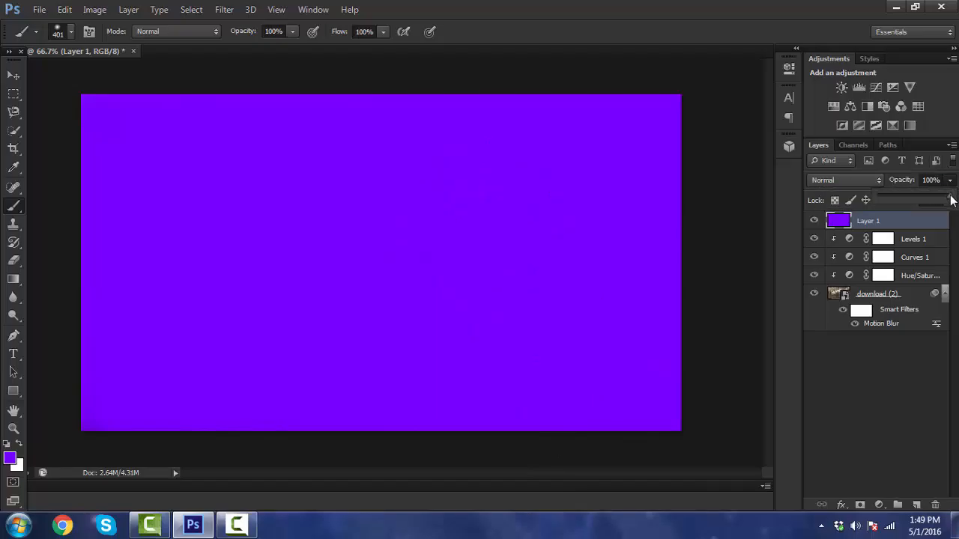
left_click_drag(951, 198, 881, 214)
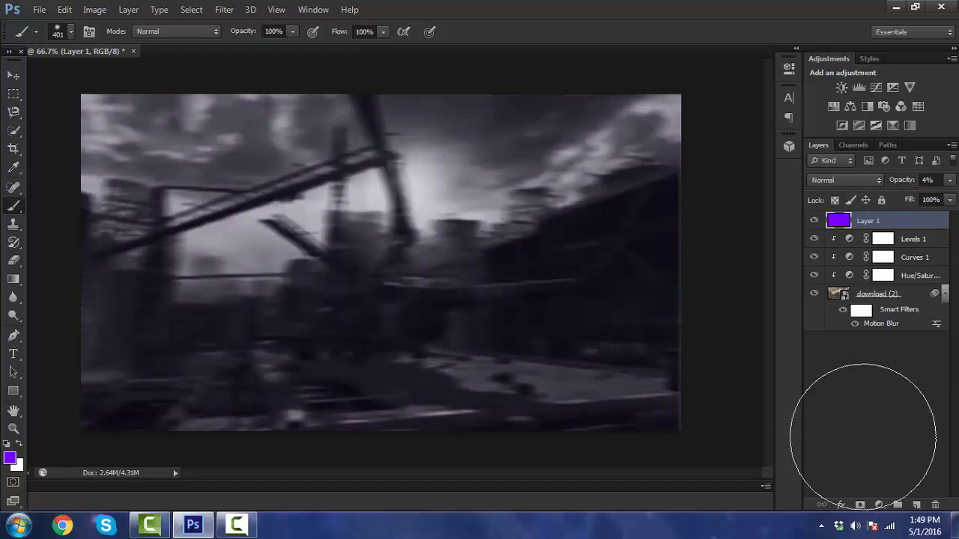
Add another new layer and place the MSR_MW3 rifle image from the PGK Artwork folder on the canvas.
left_click(916, 505)
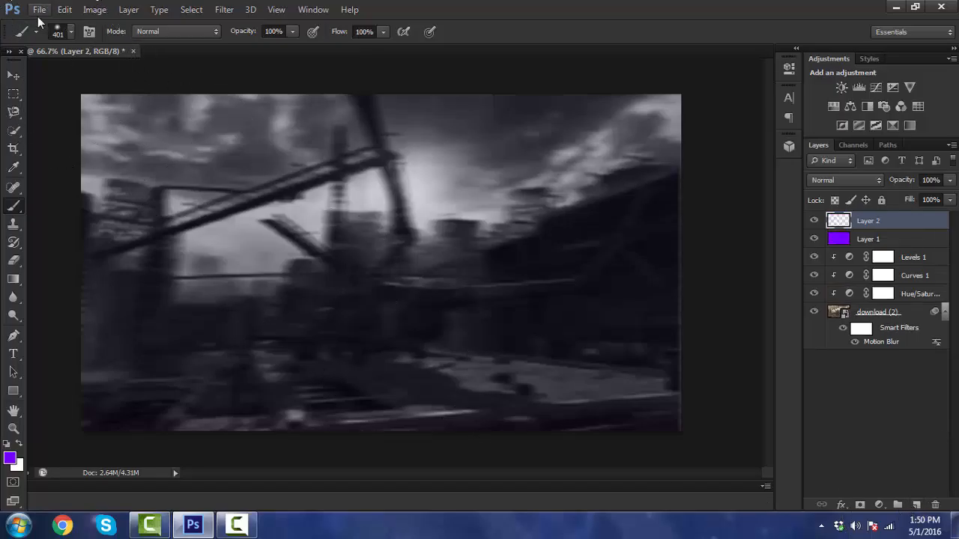
left_click(37, 10)
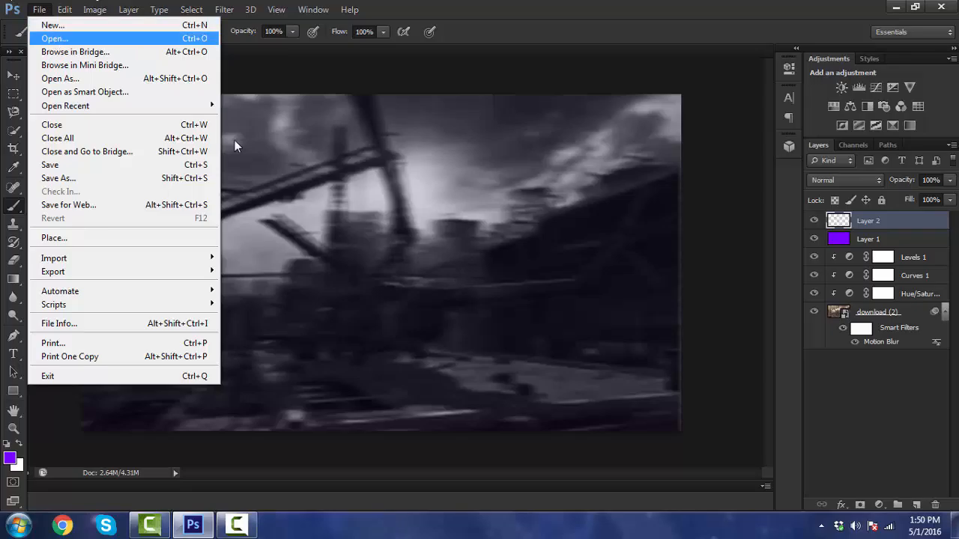
left_click(852, 448)
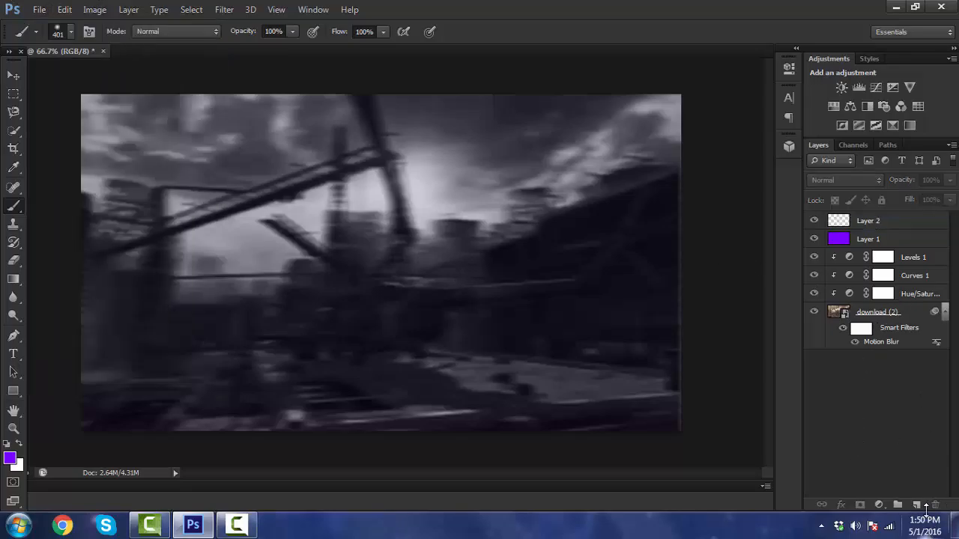
left_click(39, 9)
left_click(94, 238)
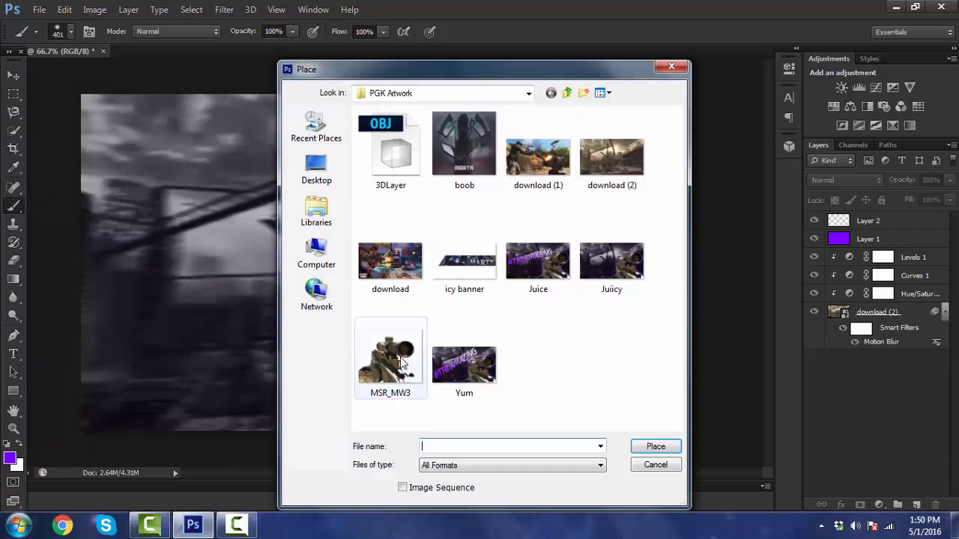
left_click(399, 362)
double_click(399, 362)
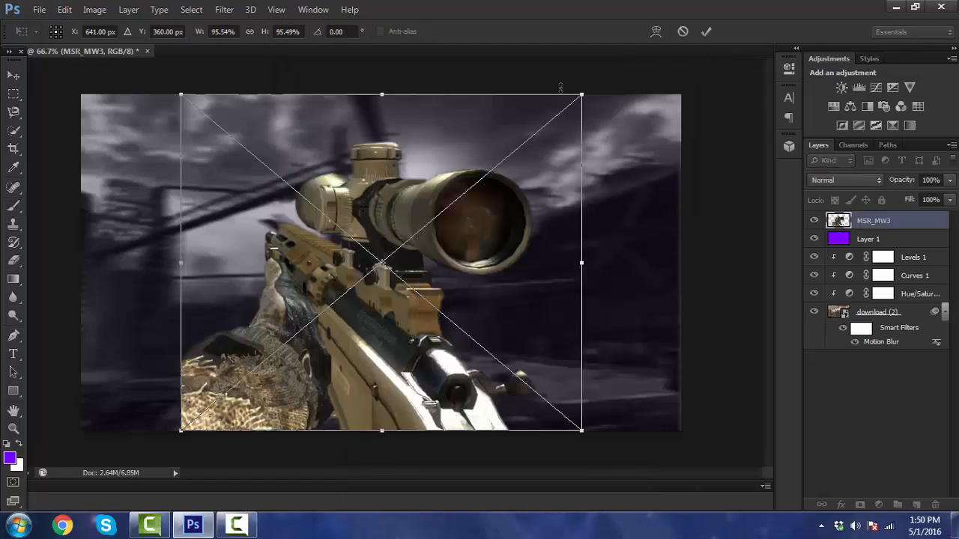
Scale the rifle to about 80%, tilt it counterclockwise in the lower right corner of the canvas, and commit the placement.
mouse_move(522, 148)
left_mouse_down()
mouse_move(524, 129)
mouse_move(518, 156)
left_mouse_up()
left_click_drag(430, 296, 652, 303)
left_click_drag(737, 130, 701, 120)
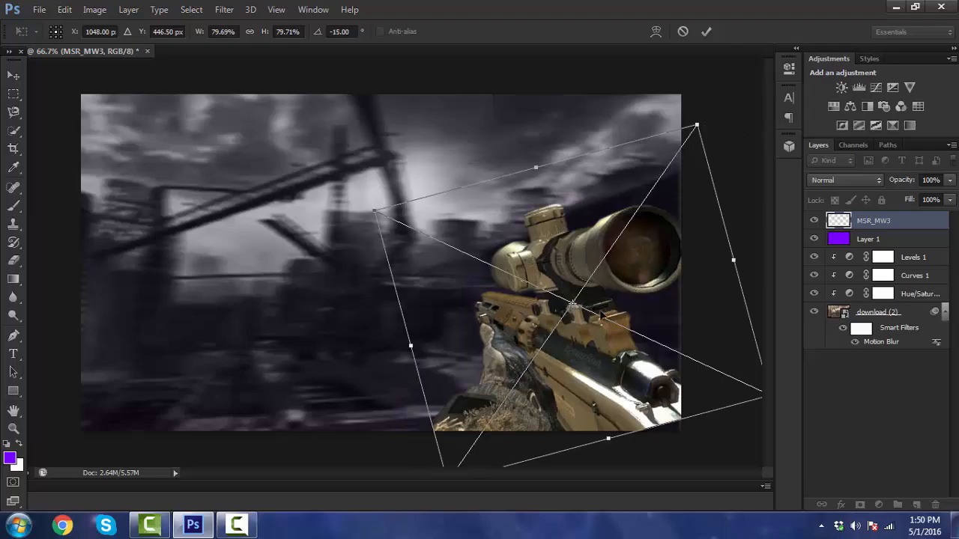
left_click_drag(695, 101, 677, 84)
left_click_drag(603, 248, 597, 267)
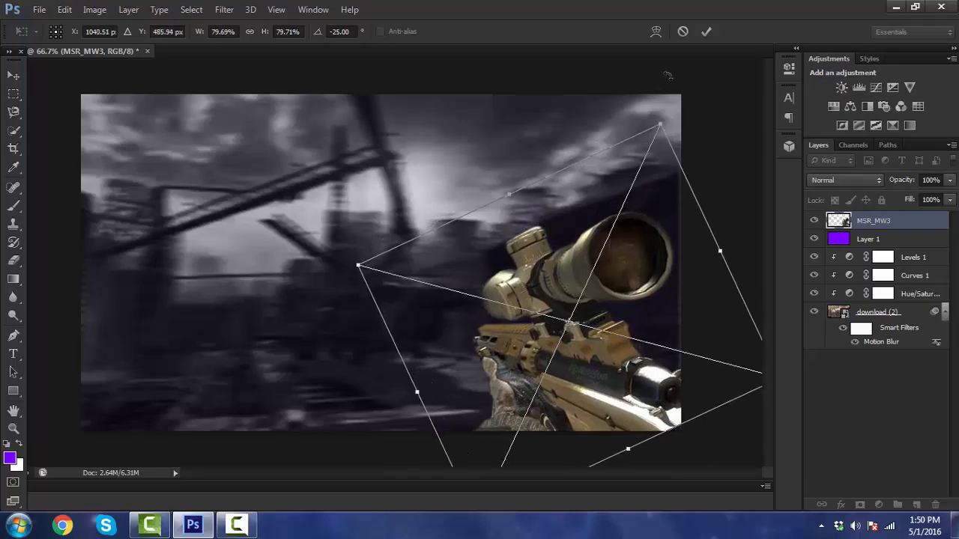
left_click_drag(659, 98, 684, 81)
left_click(706, 32)
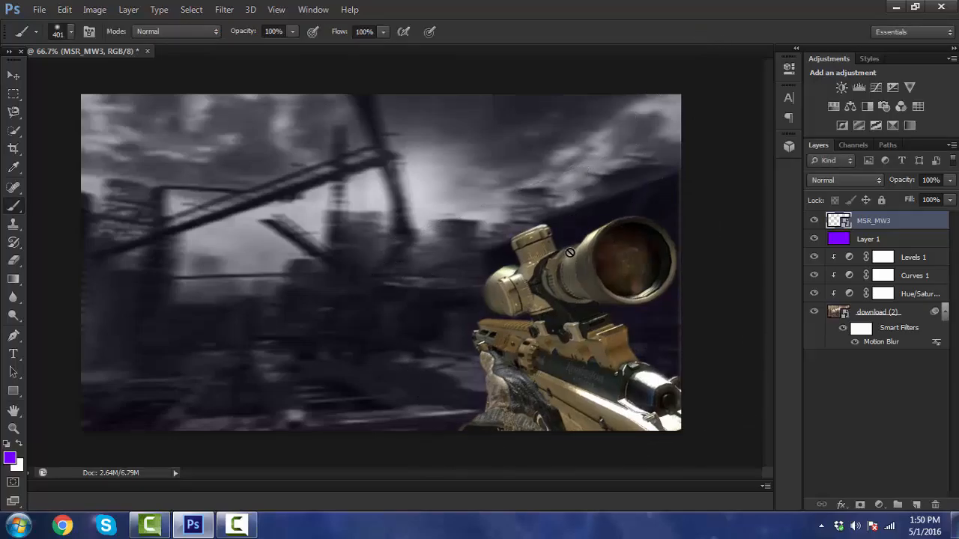
left_click(13, 77)
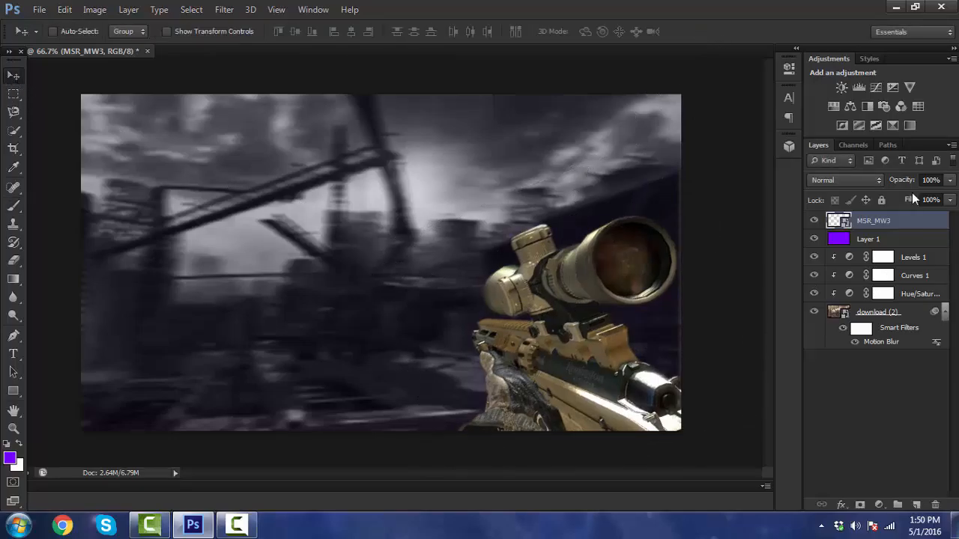
Copy the hex code 7800ff of the purple foreground color and leave the color unchanged.
right_click(880, 229)
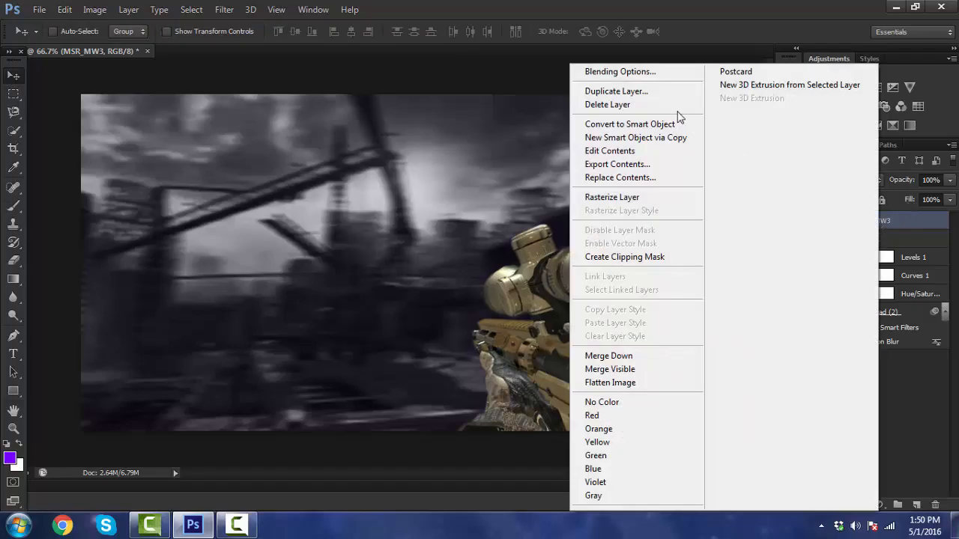
left_click(6, 455)
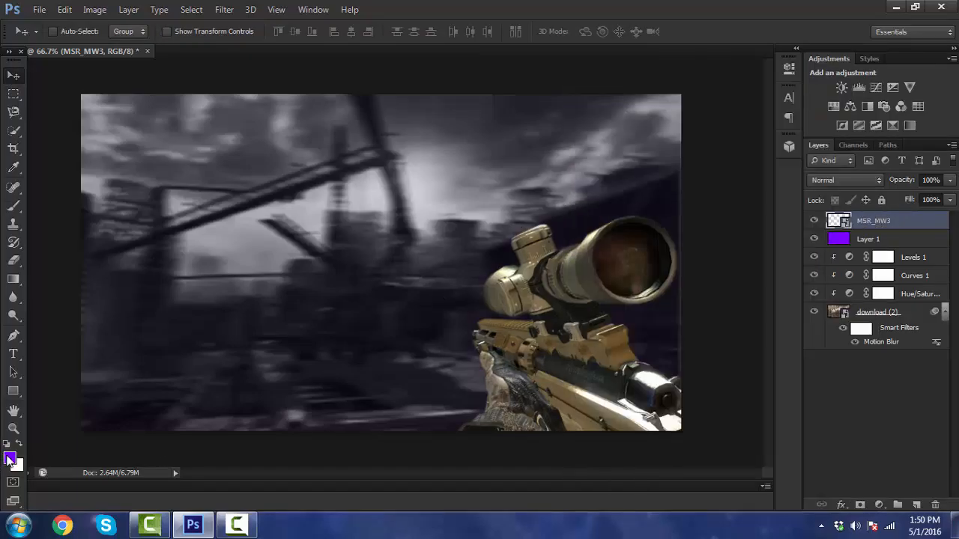
left_click(10, 459)
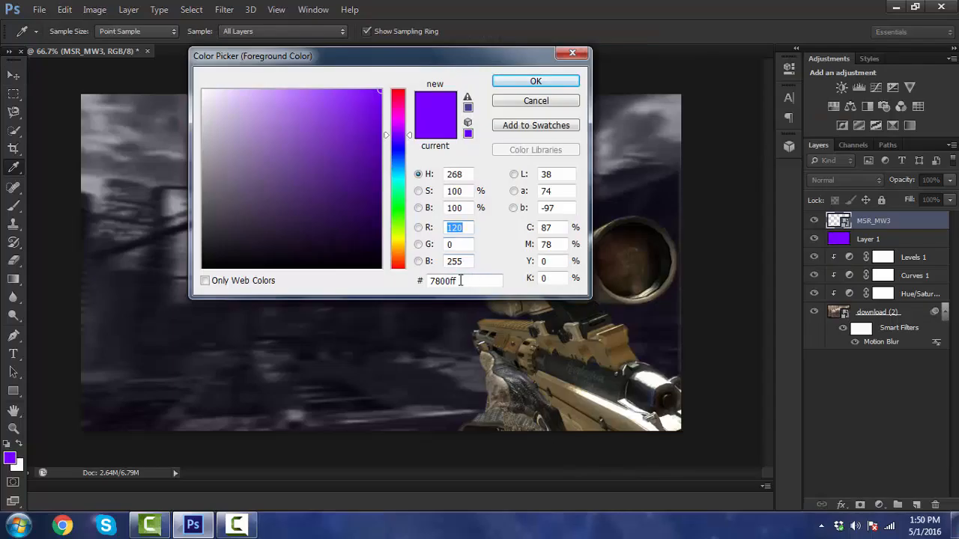
left_click(461, 280)
right_click(451, 279)
left_click(533, 325)
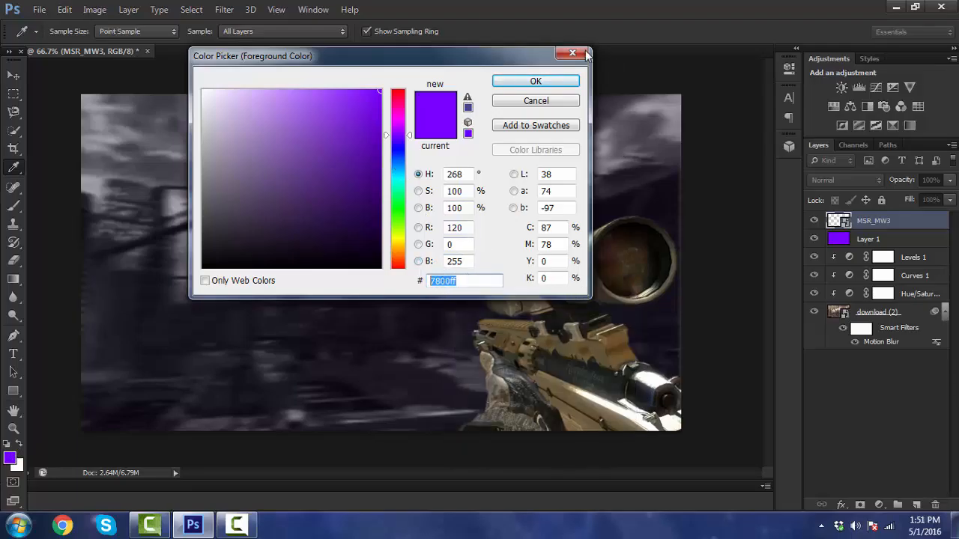
key("Escape")
key("v")
Add an Outer Glow effect to the MSR_MW3 rifle layer, keeping the rifle in view beside the dialog.
right_click(919, 217)
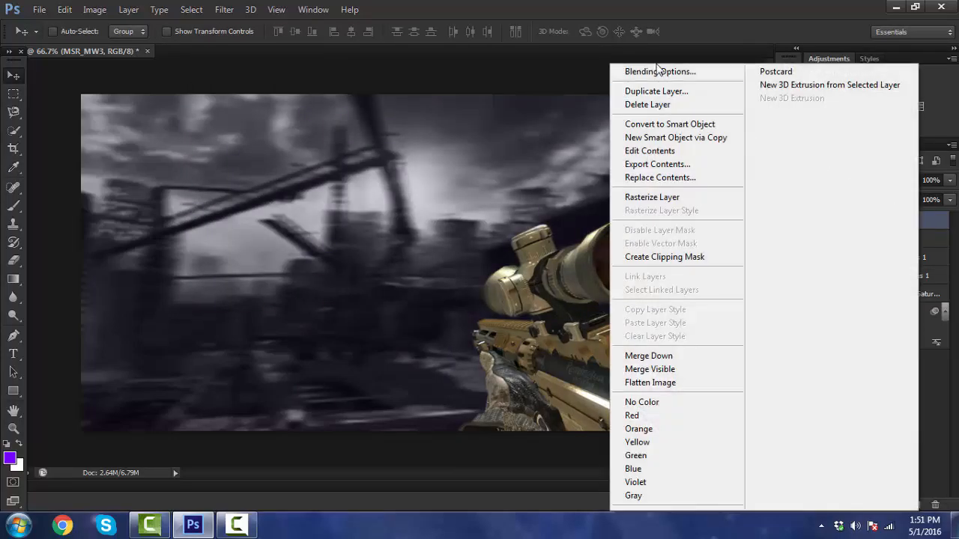
left_click(660, 72)
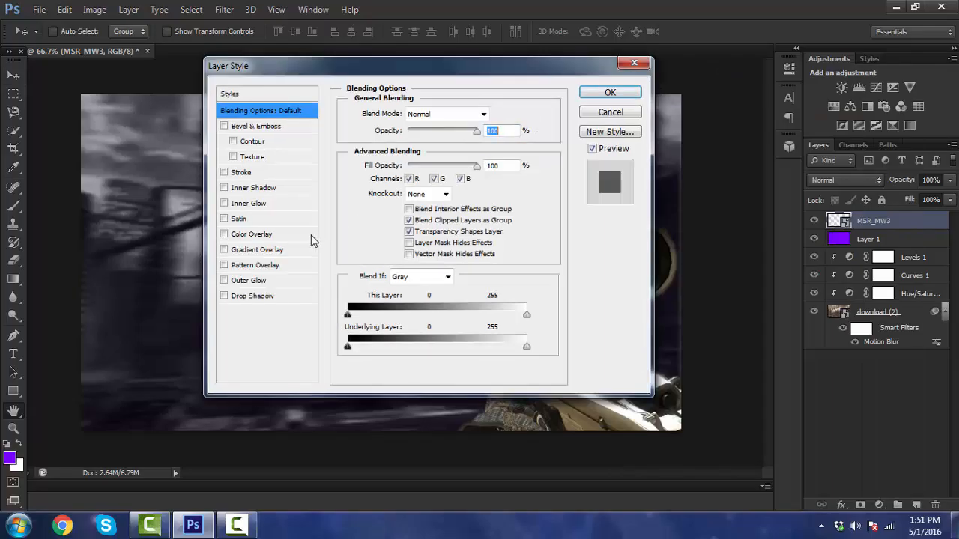
left_click(259, 282)
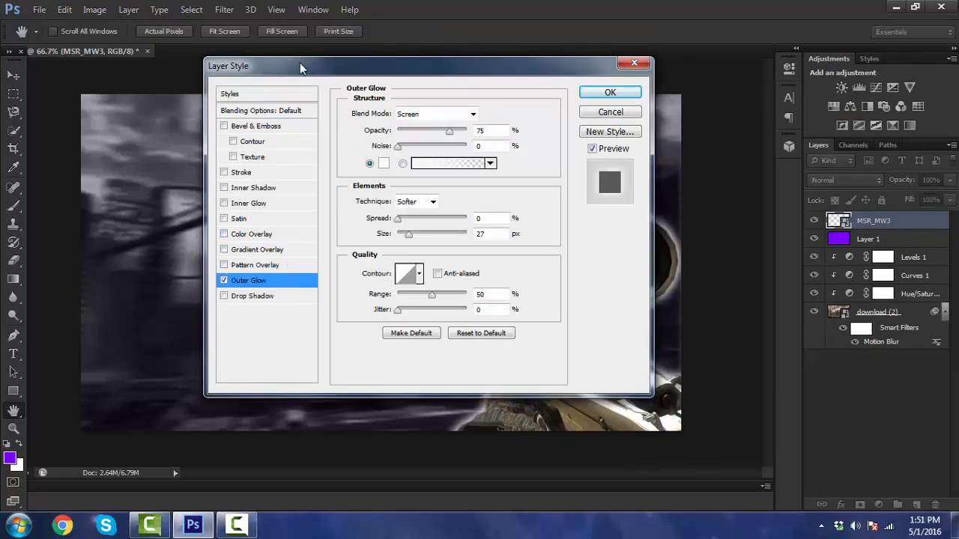
left_click_drag(300, 66, 106, 8)
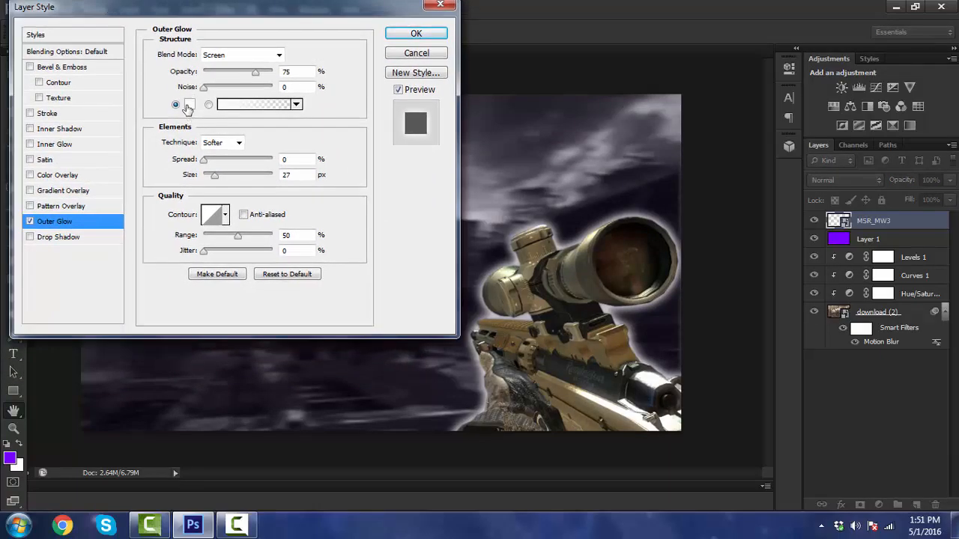
Paste the copied purple 7800ff as the outer glow color and adjust it to the lighter purple 8f33f6.
left_click(188, 105)
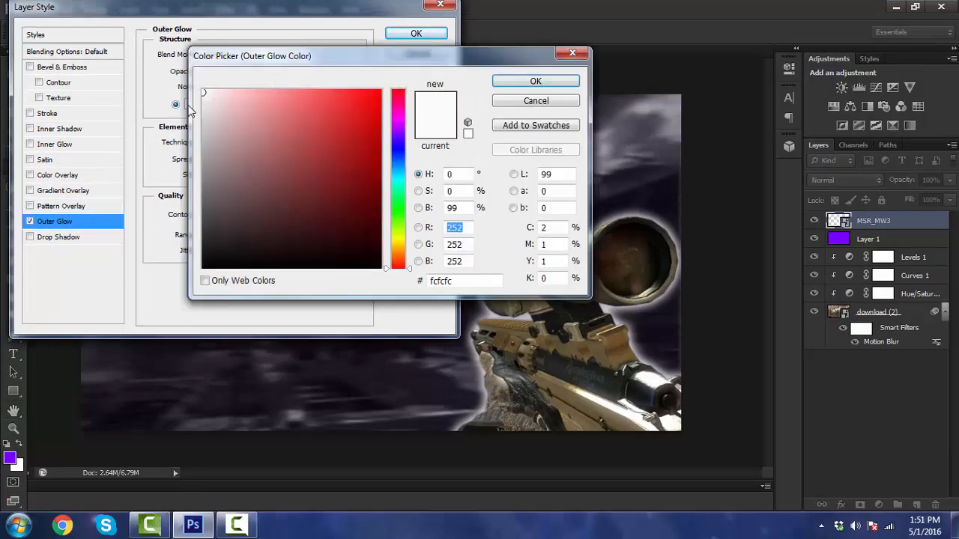
left_click_drag(453, 280, 409, 280)
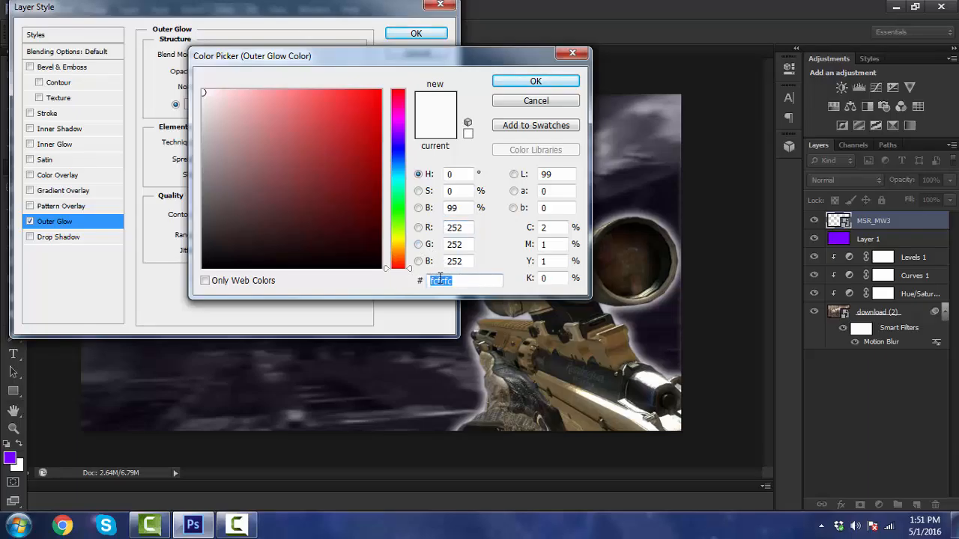
right_click(439, 279)
left_click(512, 341)
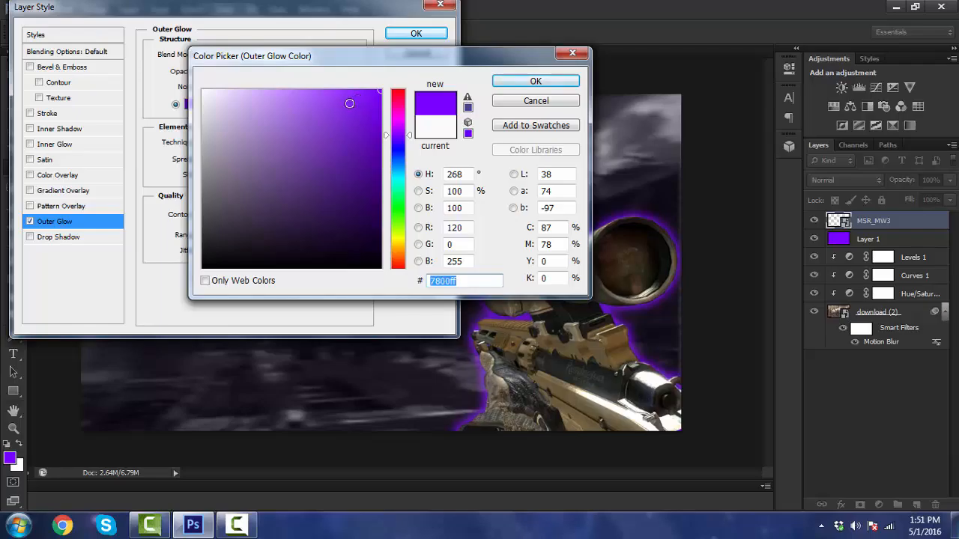
left_click(344, 105)
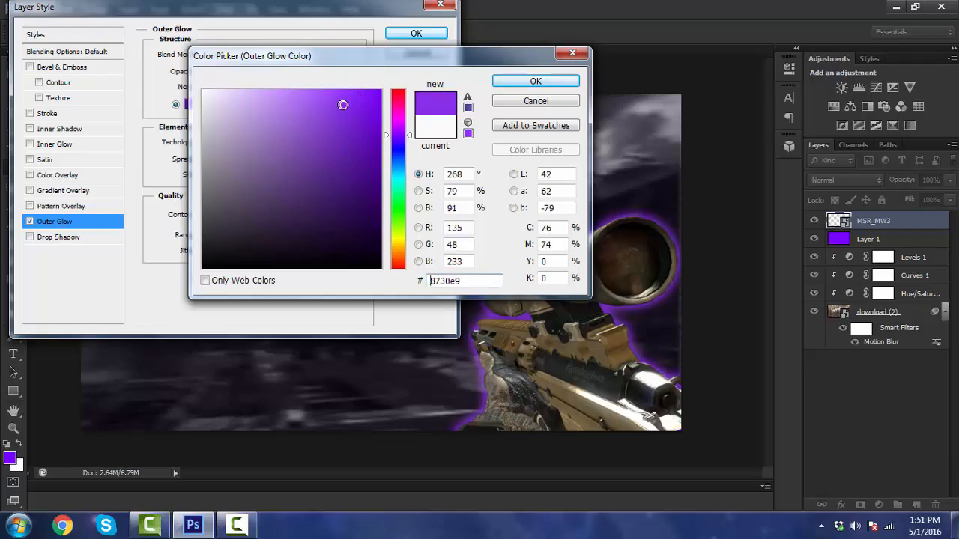
left_click(344, 96)
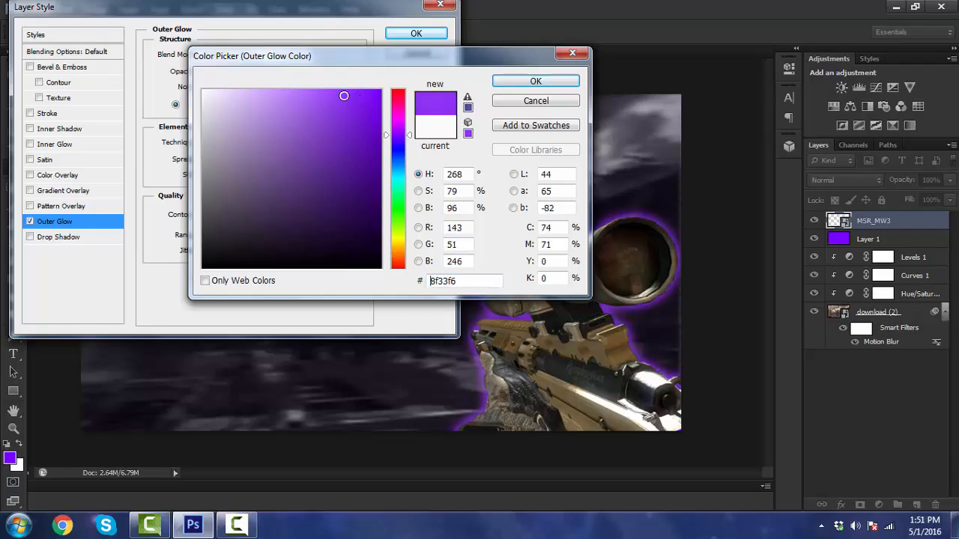
left_click(509, 81)
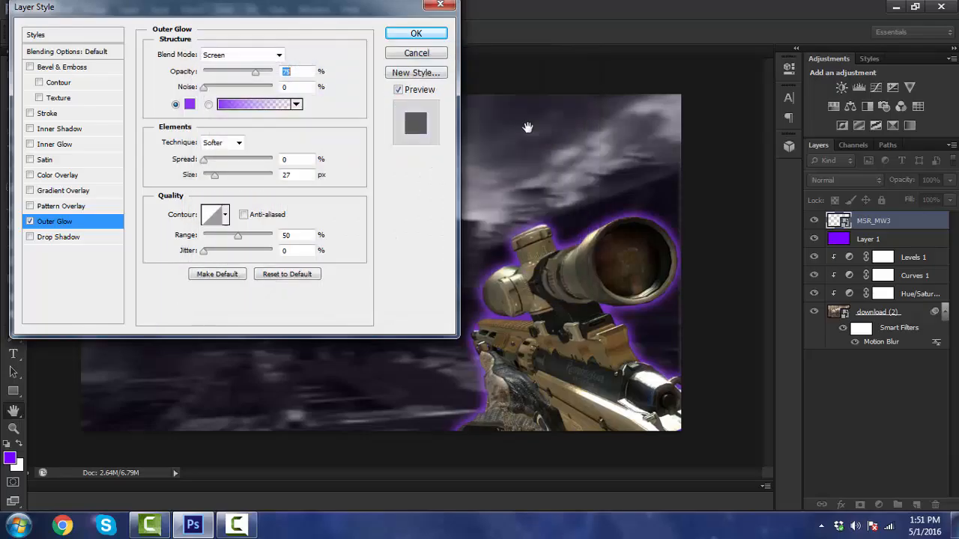
Try a Pattern Overlay and a Stroke on the rifle layer, switching each off again.
left_click(71, 208)
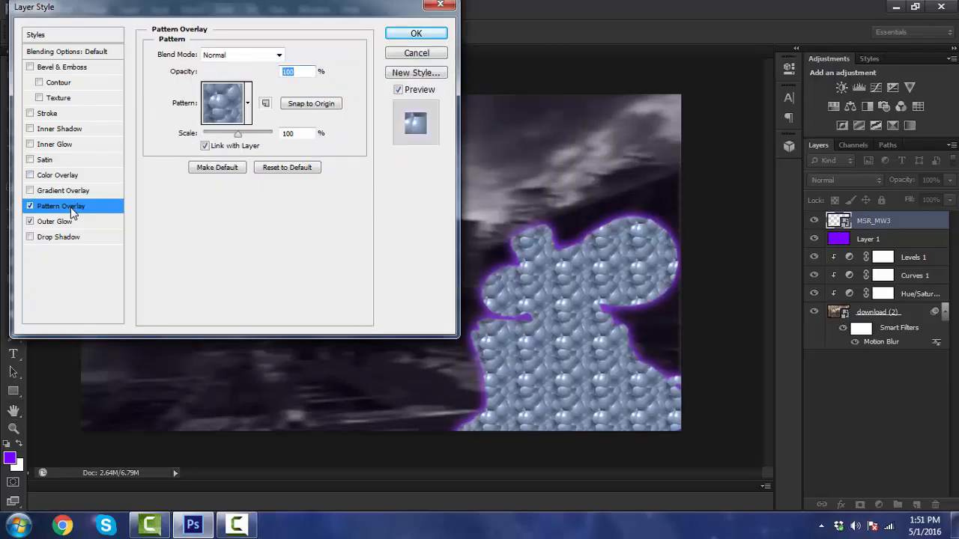
left_click(30, 206)
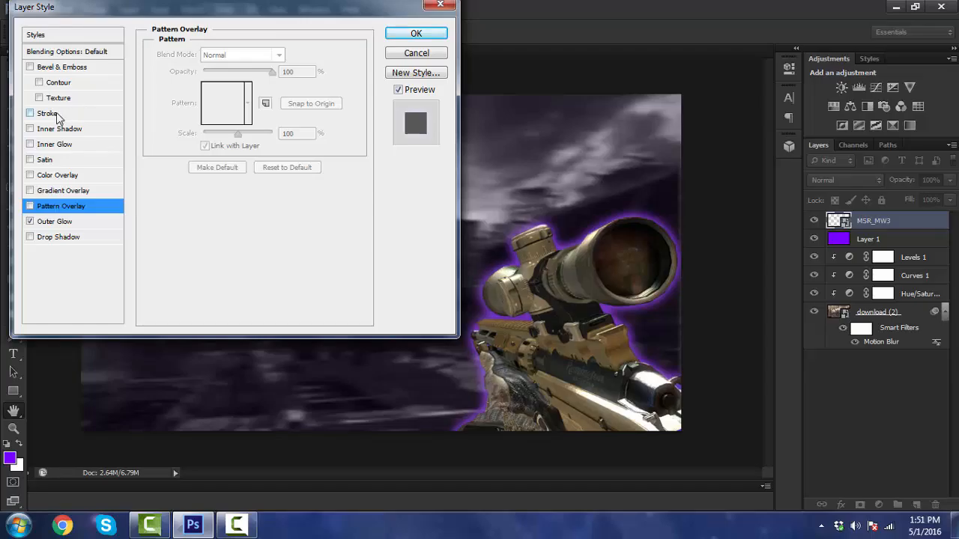
left_click(30, 113)
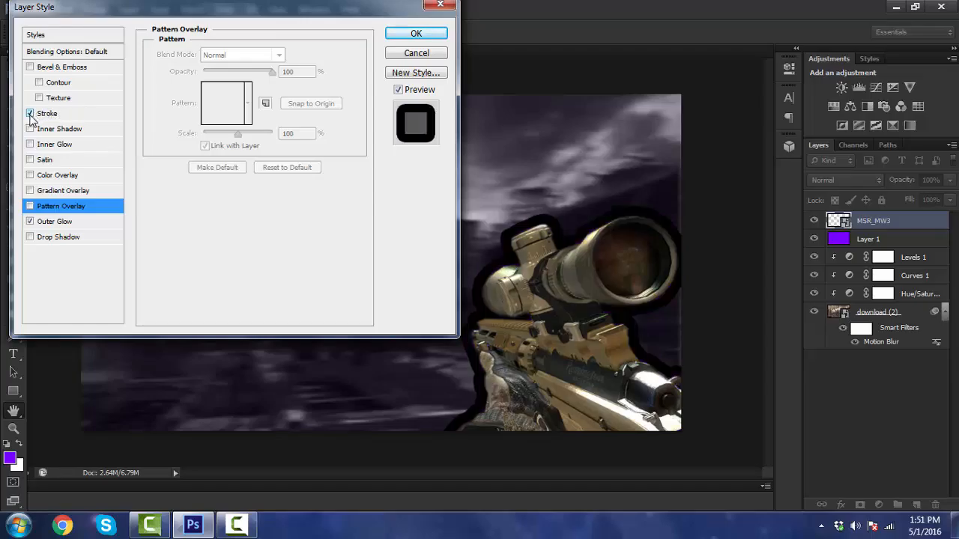
left_click(30, 114)
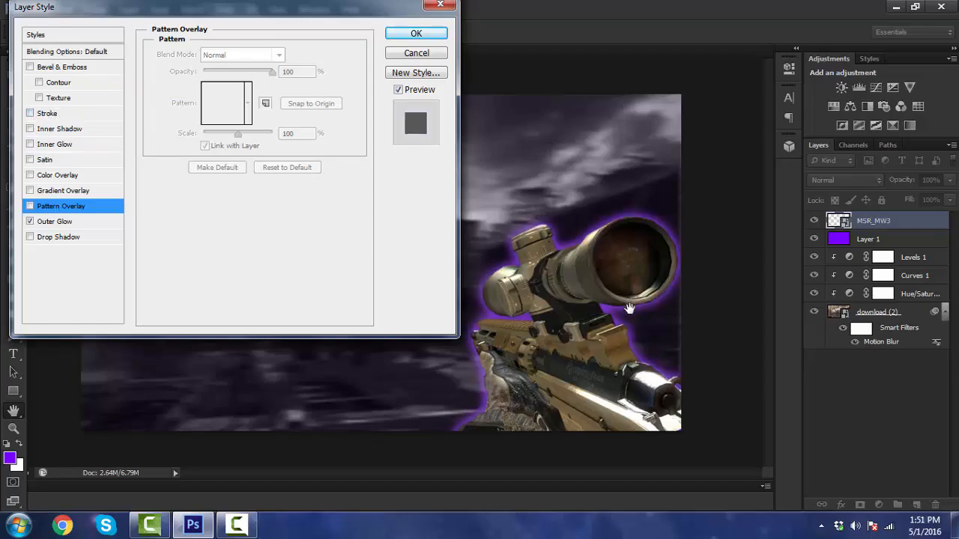
Apply the rifle's glow and add the white text EXAMPLE in 150 pt Overdrive Sunset on a new layer.
left_click(416, 33)
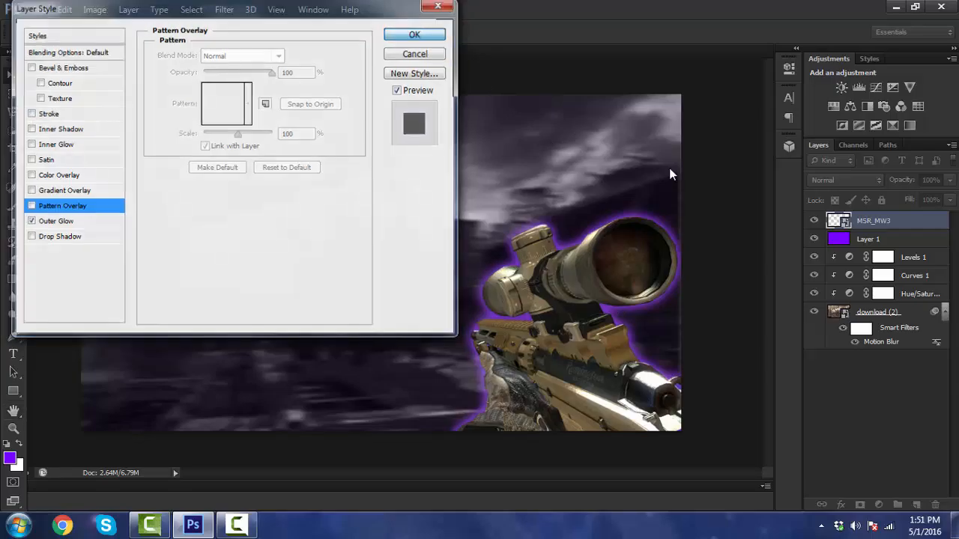
left_click(916, 504)
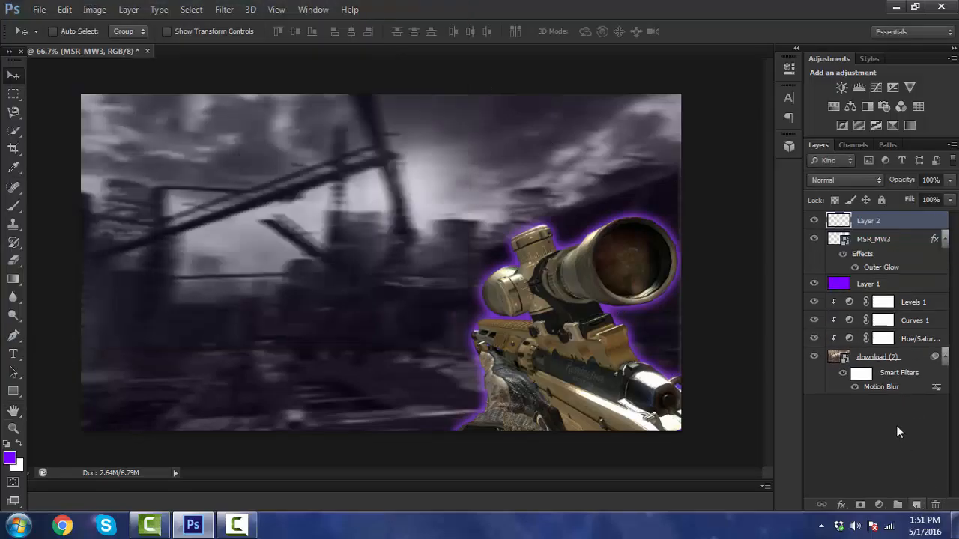
left_click(14, 355)
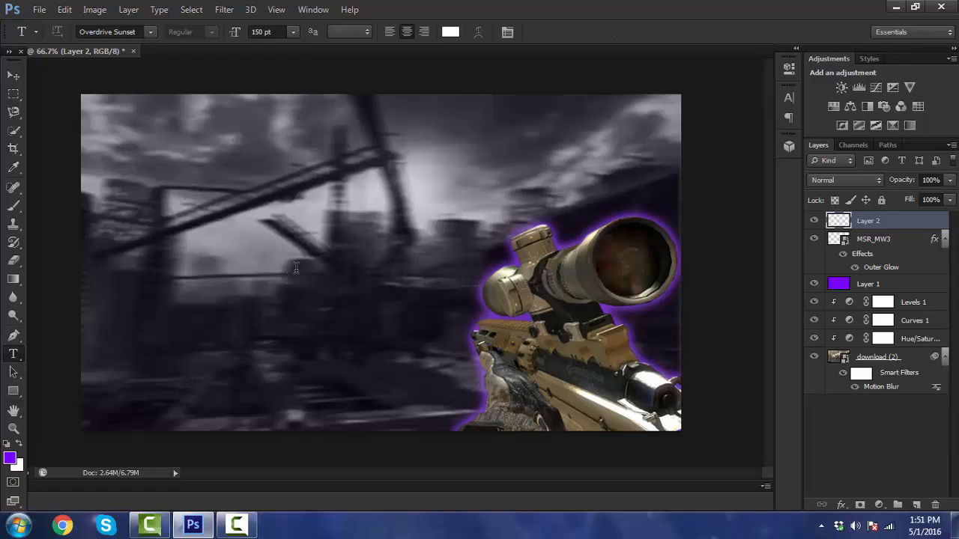
left_click(151, 322)
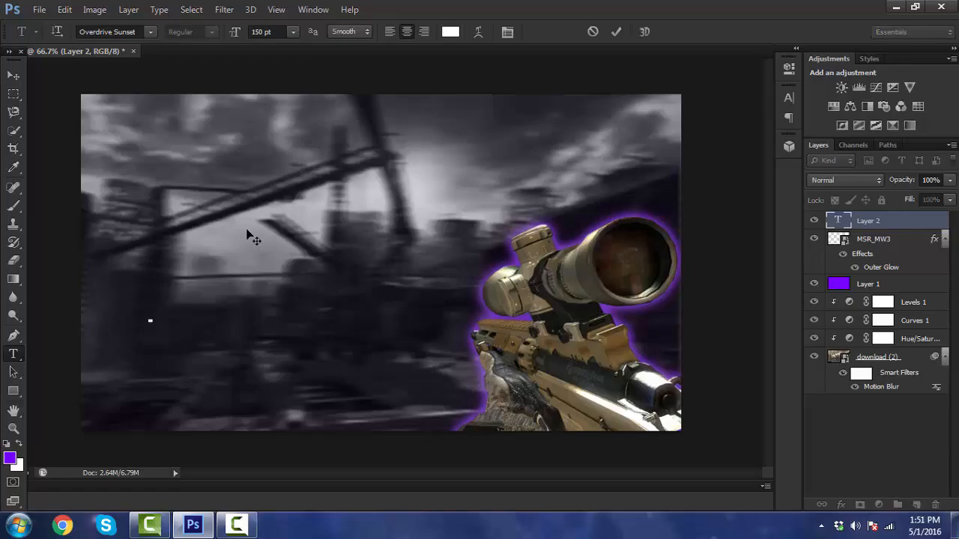
type("????")
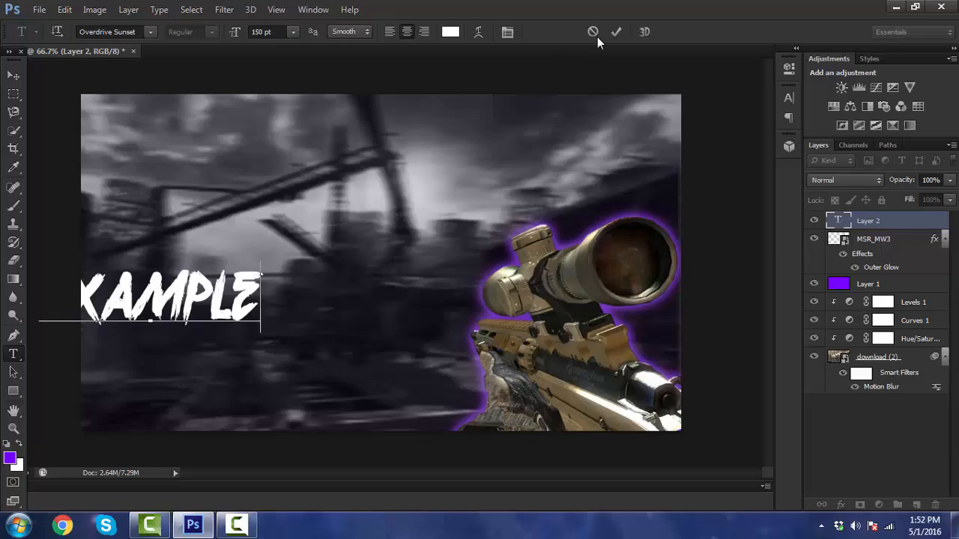
left_click(615, 33)
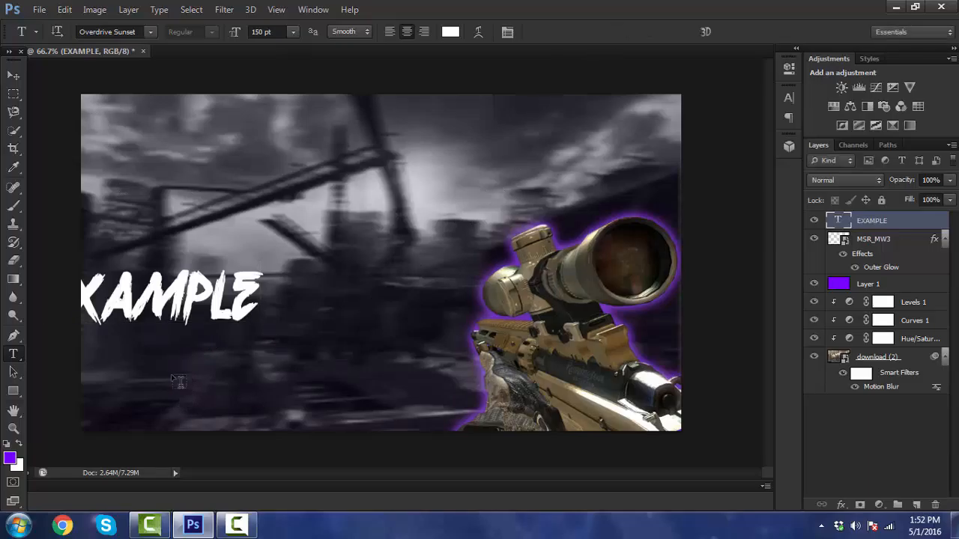
Move the EXAMPLE text fully onto the canvas, enlarge it to about 189% and rotate it to about -29°.
left_click(13, 75)
left_click_drag(194, 390, 266, 382)
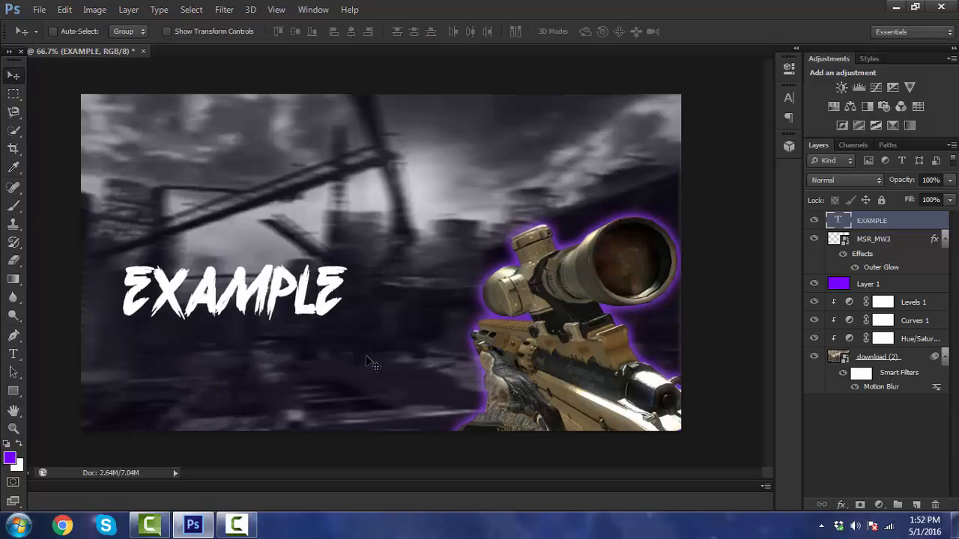
key("ctrl+t")
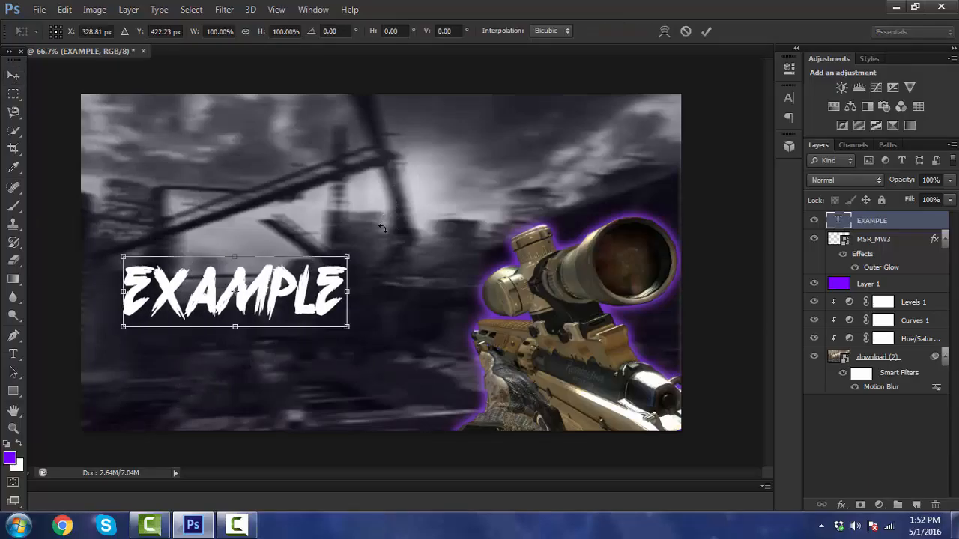
left_click_drag(358, 206, 342, 189)
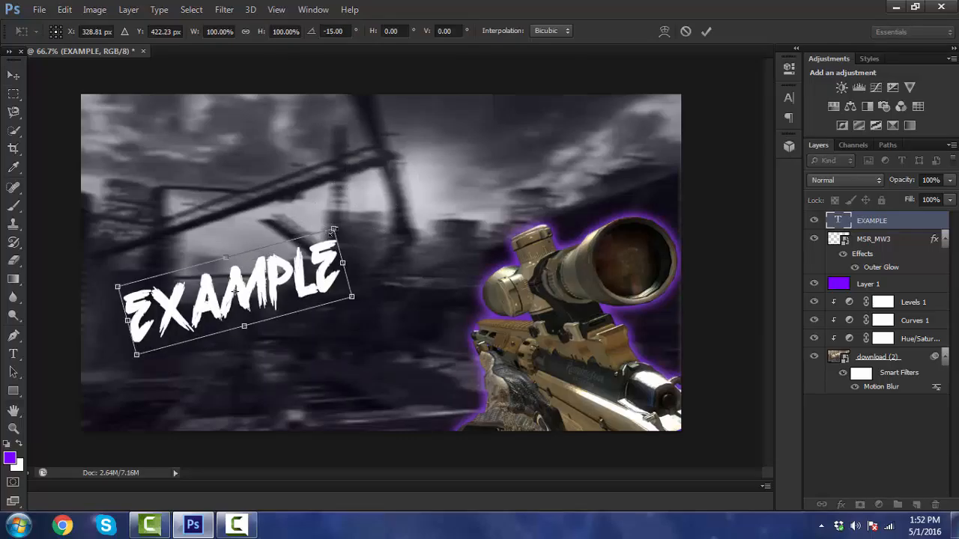
left_click_drag(406, 190, 492, 144)
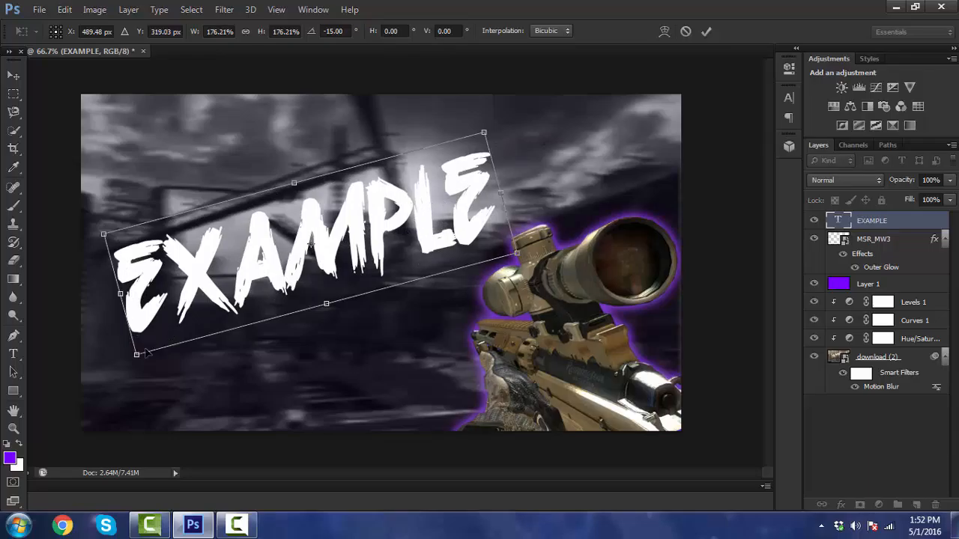
left_click_drag(131, 376, 153, 420)
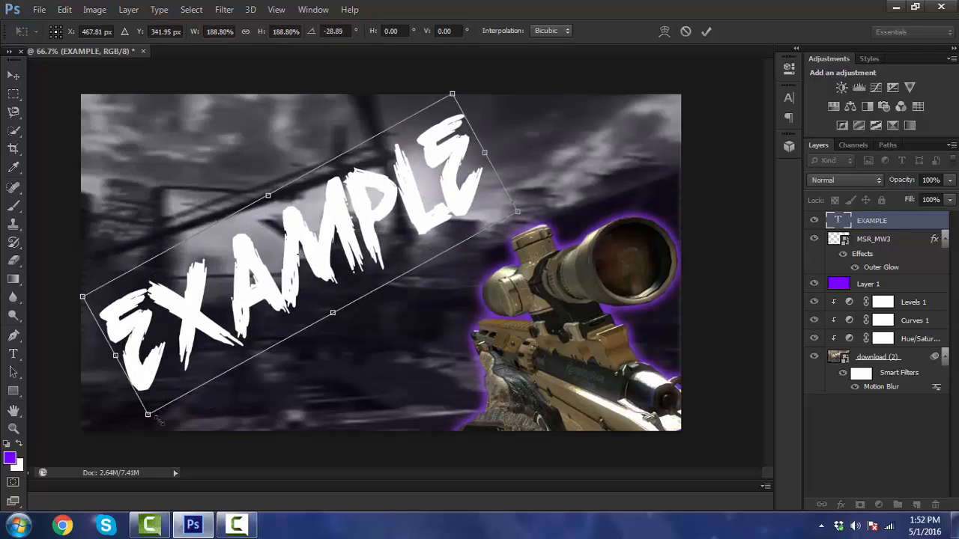
left_click(706, 30)
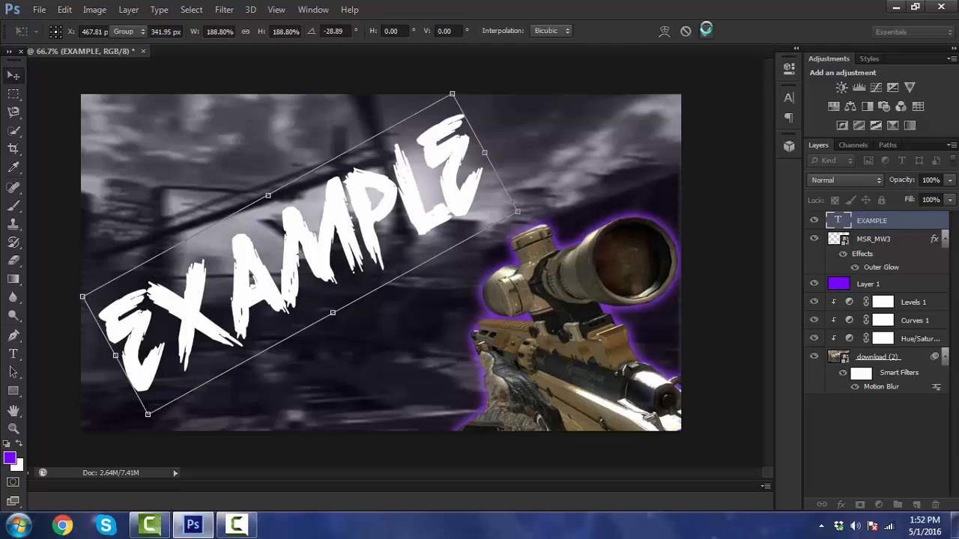
Give the EXAMPLE text layer a black 000000 Color Overlay and enable a Gradient Overlay as well.
right_click(876, 220)
left_click(669, 81)
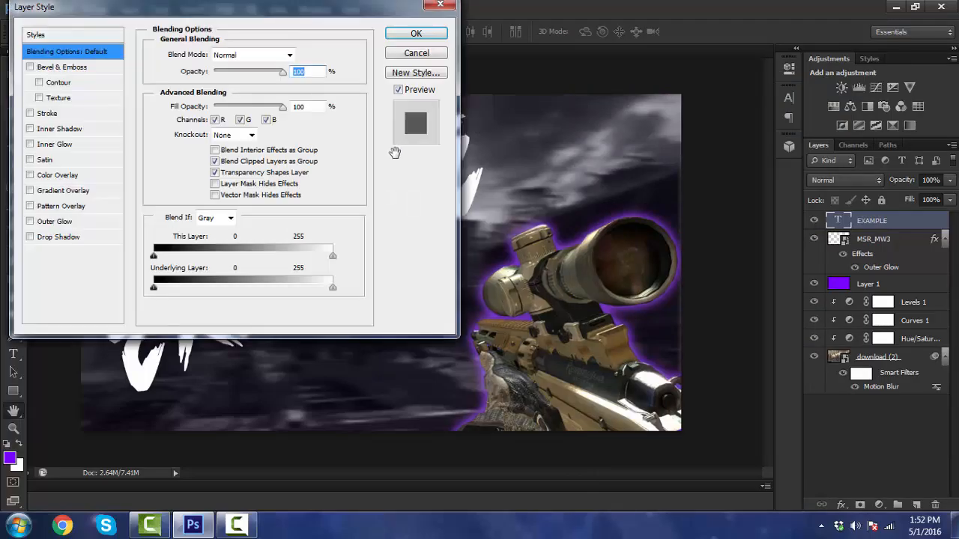
left_click(48, 176)
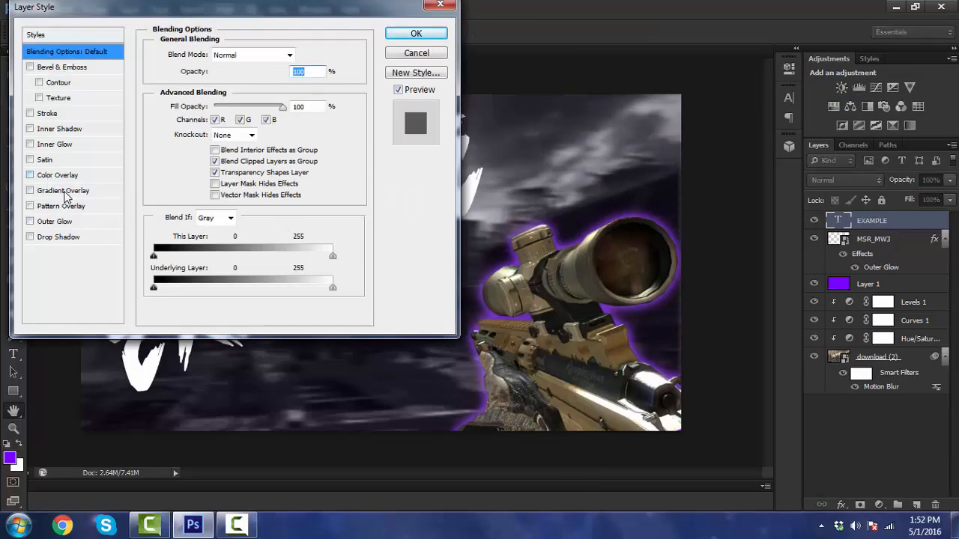
left_click_drag(150, 13, 574, 42)
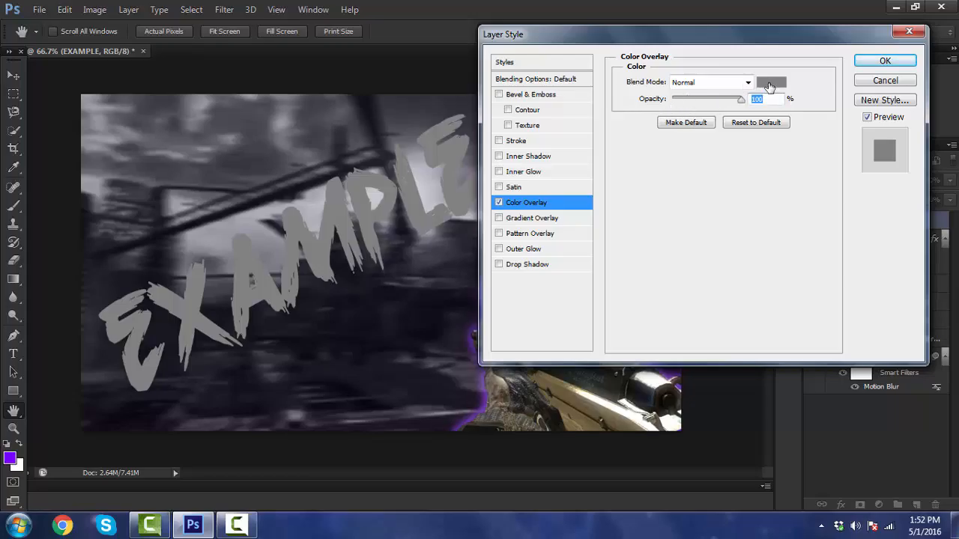
left_click(769, 87)
left_click(462, 280)
double_click(463, 280)
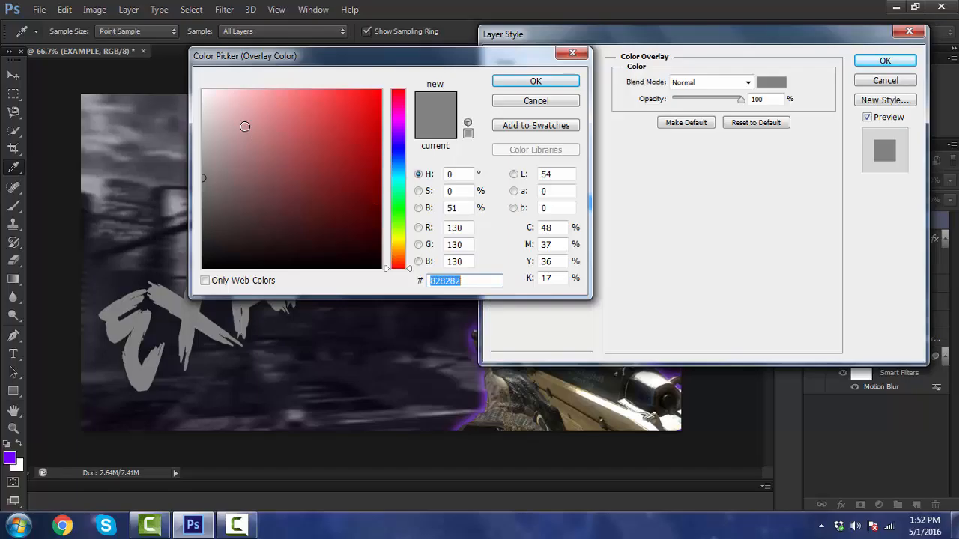
type("000000")
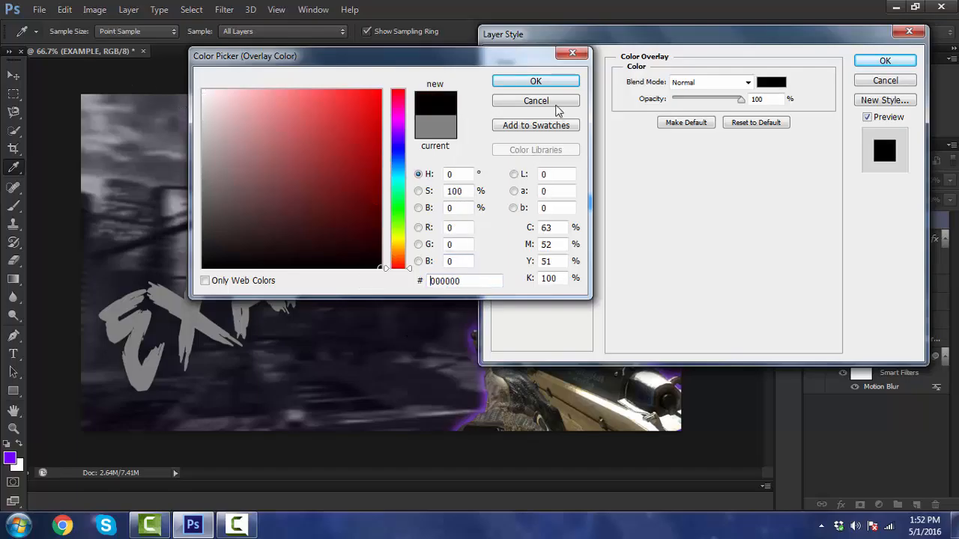
left_click(521, 87)
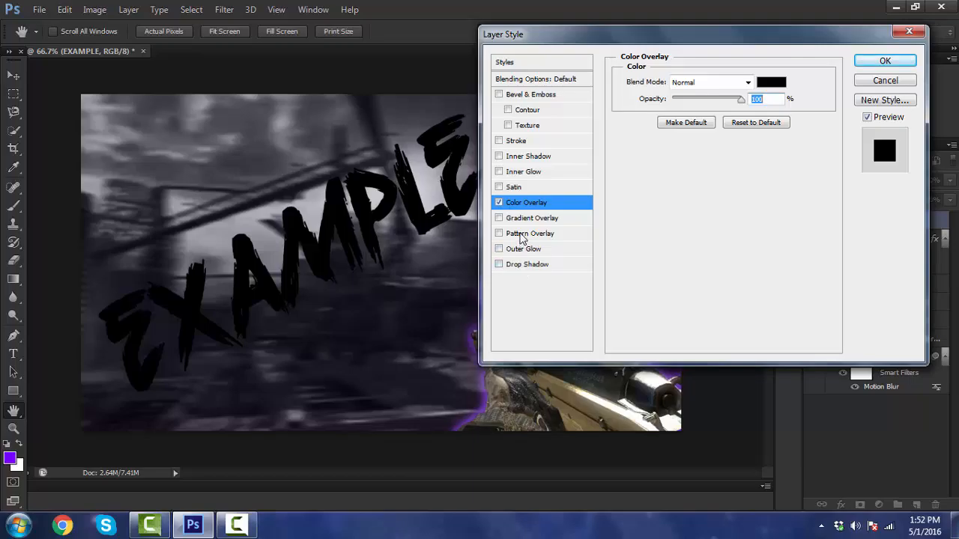
left_click(522, 219)
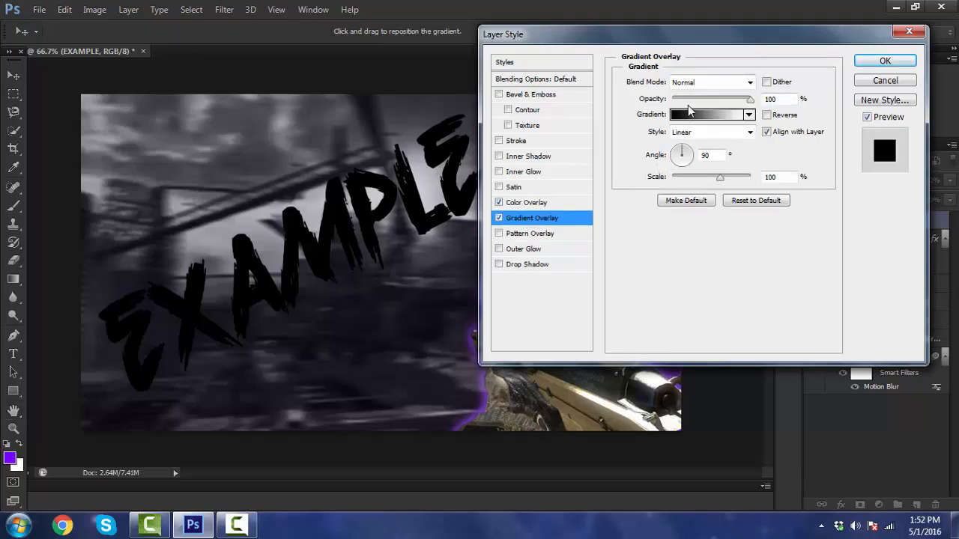
left_click(710, 116)
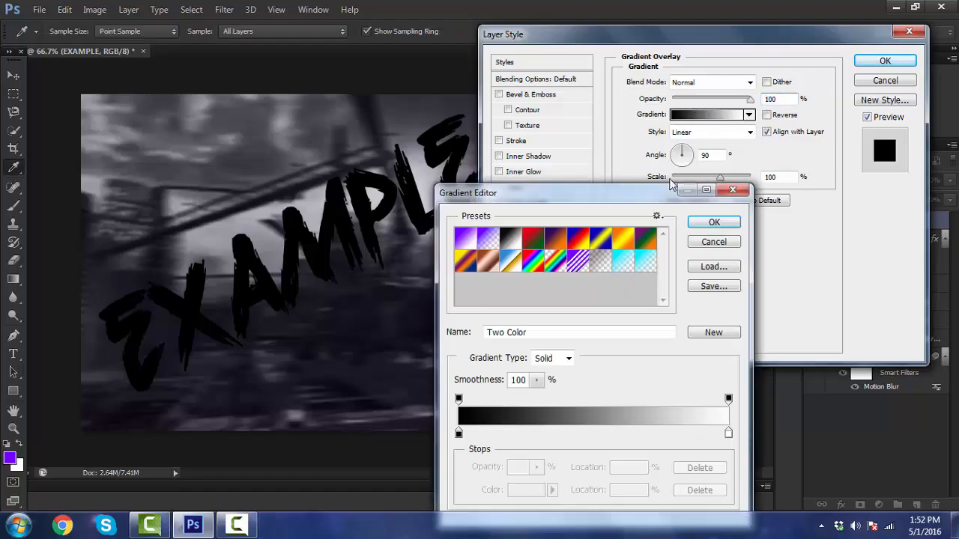
left_click(466, 239)
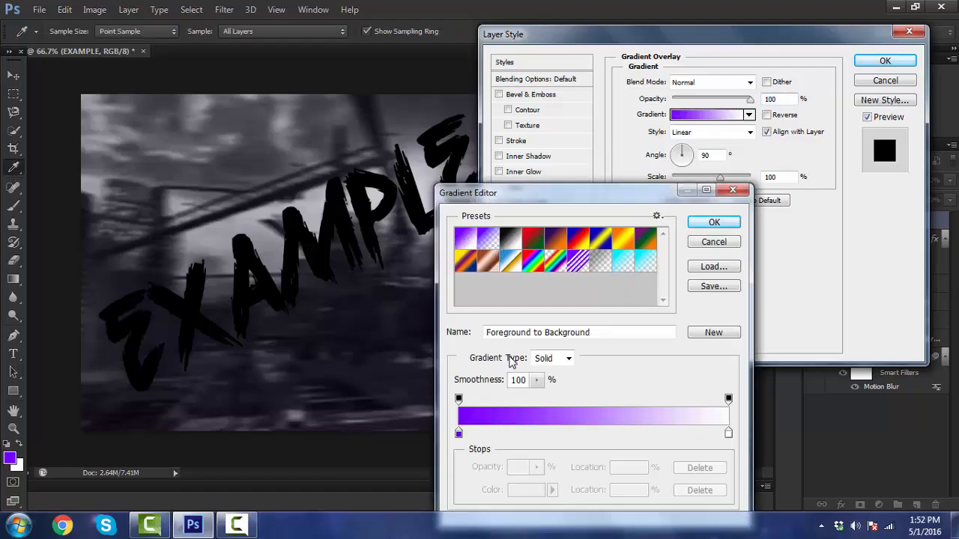
key("Escape")
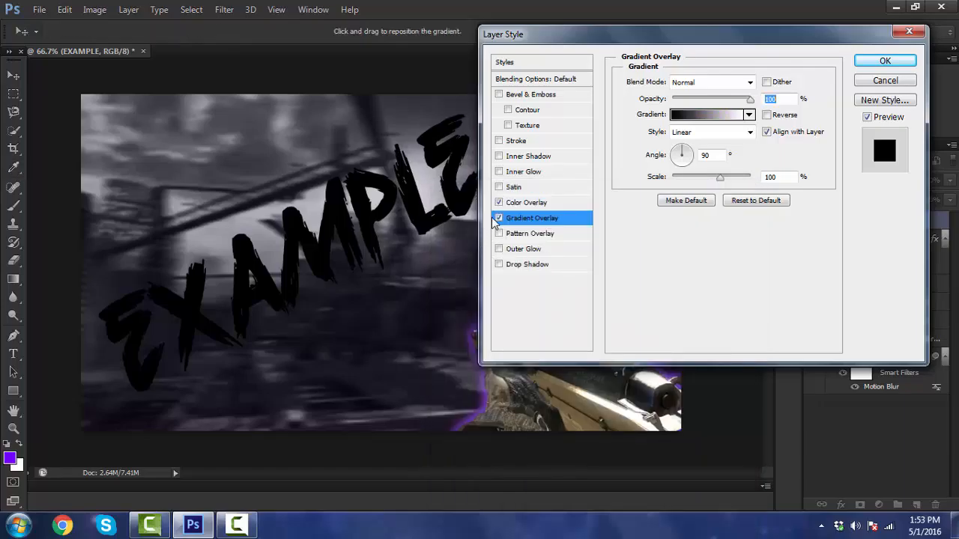
Switch off the text's Color Overlay and set its Gradient Overlay to the purple-to-transparent preset.
left_click(499, 203)
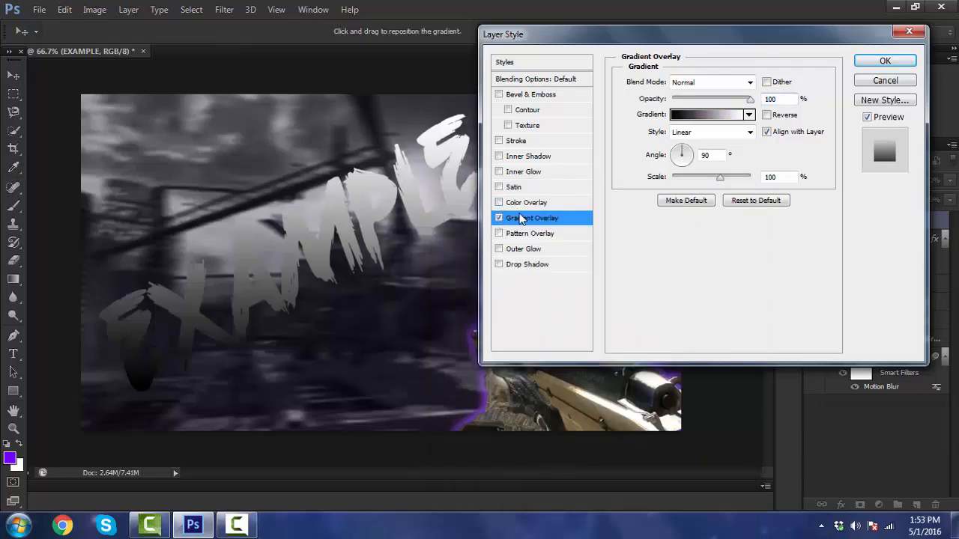
left_click(748, 114)
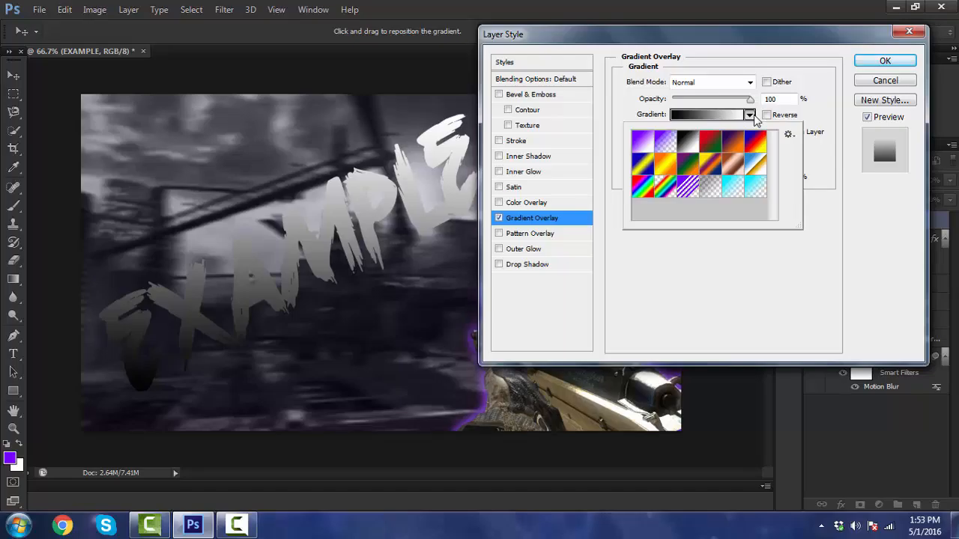
left_click(667, 143)
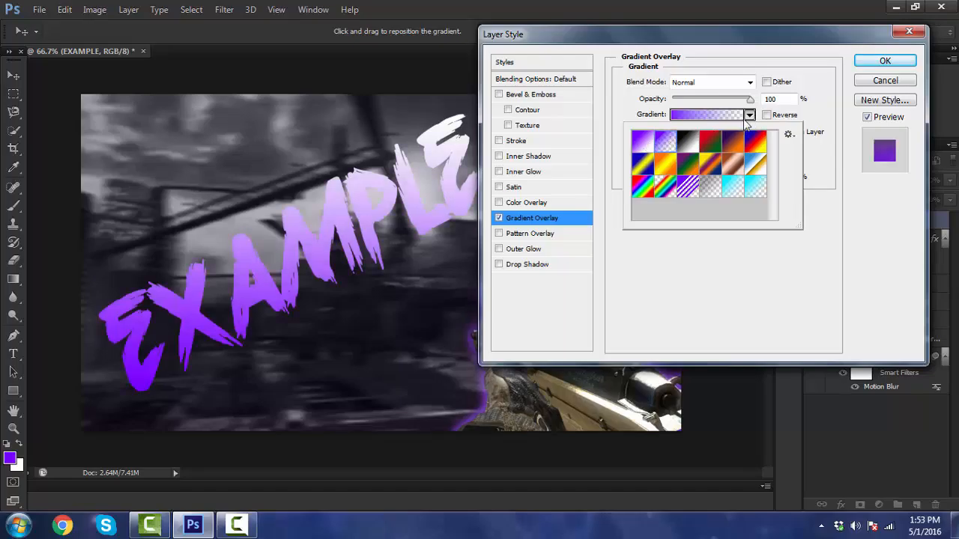
left_click(807, 298)
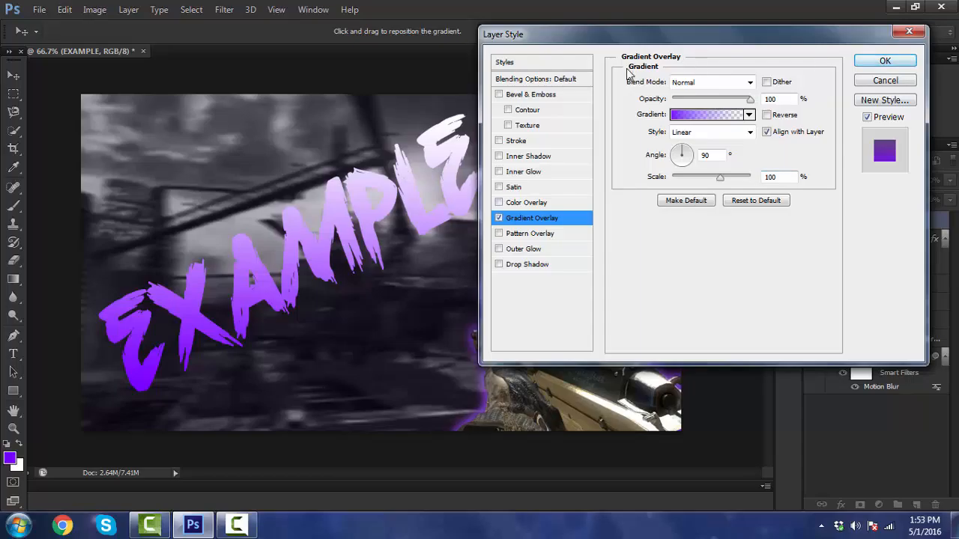
Add a black outside Stroke to the EXAMPLE text and reduce its size to 6 px.
left_click(499, 141)
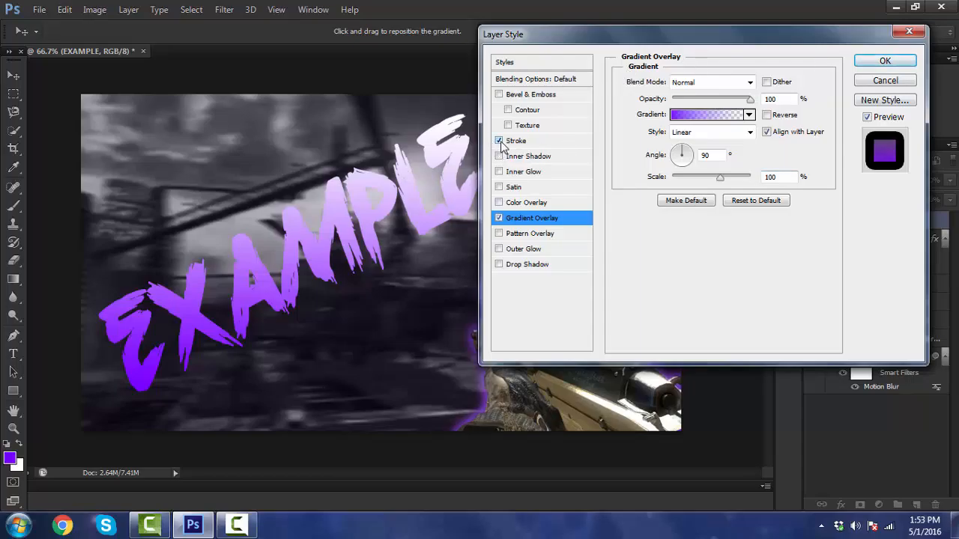
left_click(515, 142)
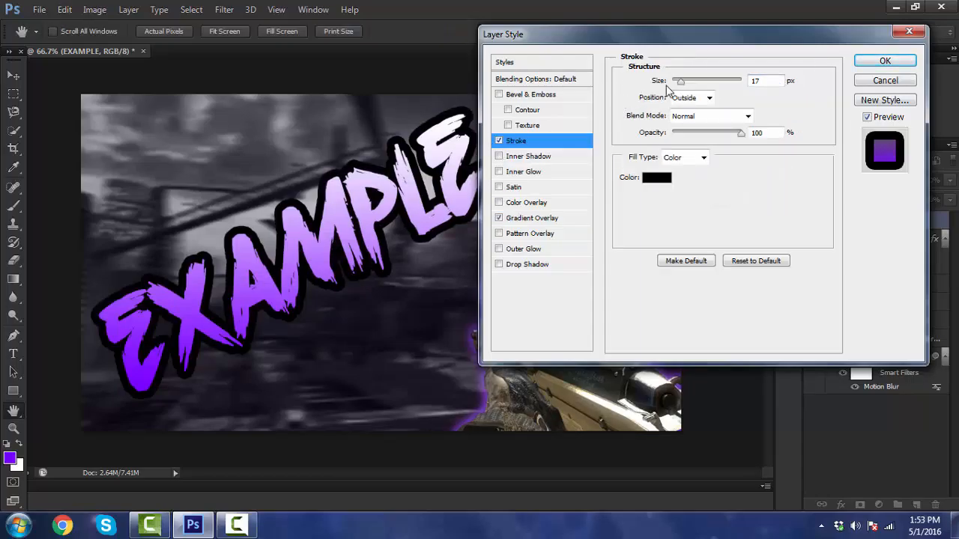
left_click_drag(681, 84, 675, 81)
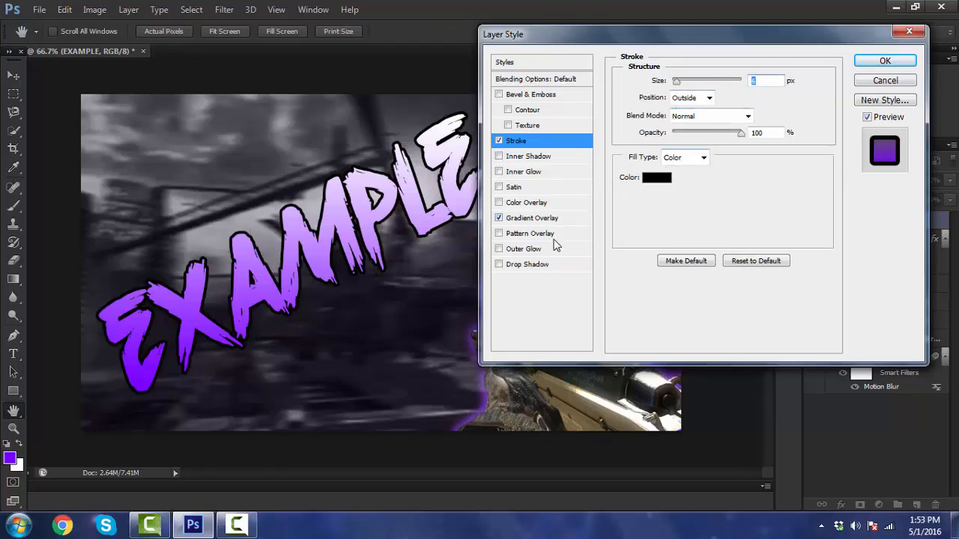
Add an Inner Glow in the copied purple 7800ff to the EXAMPLE text and apply the layer style.
left_click(525, 175)
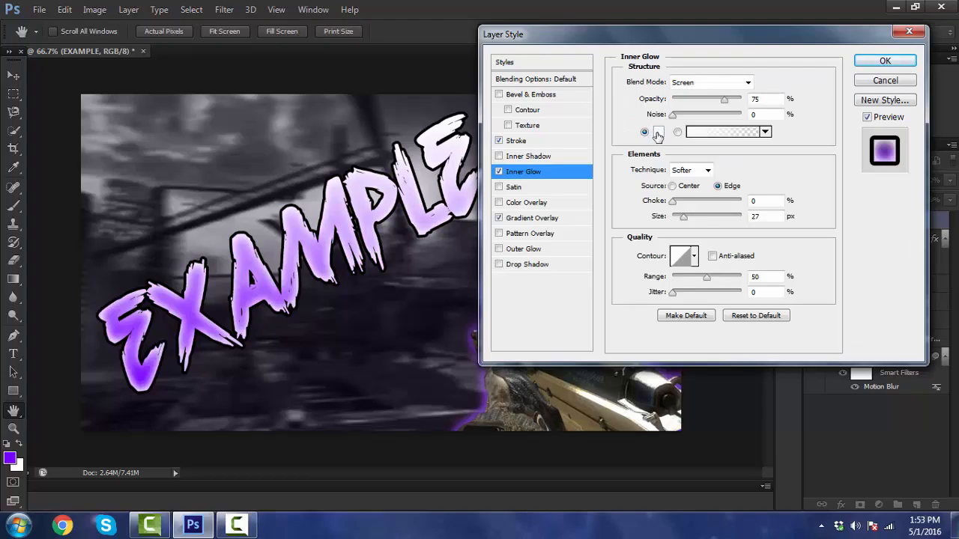
left_click(658, 132)
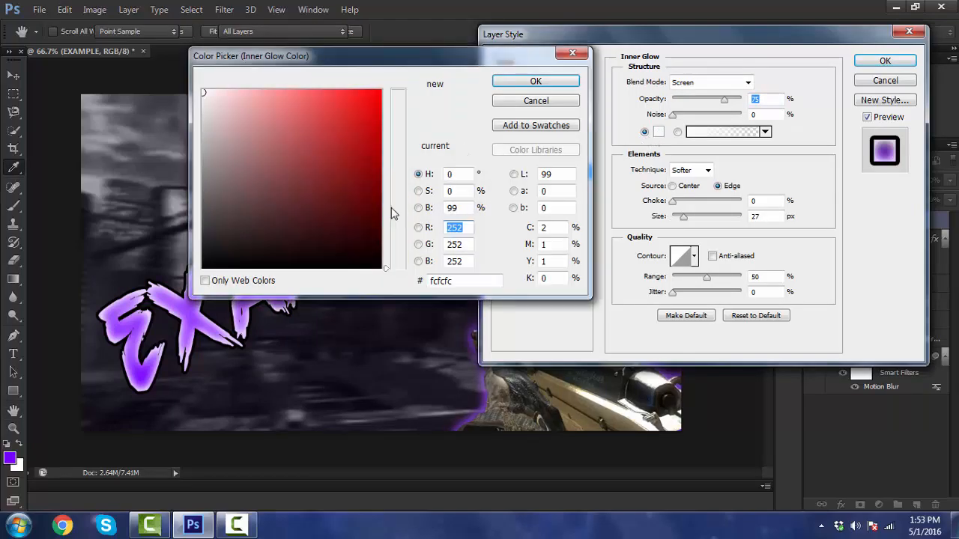
left_click(471, 282)
right_click(470, 282)
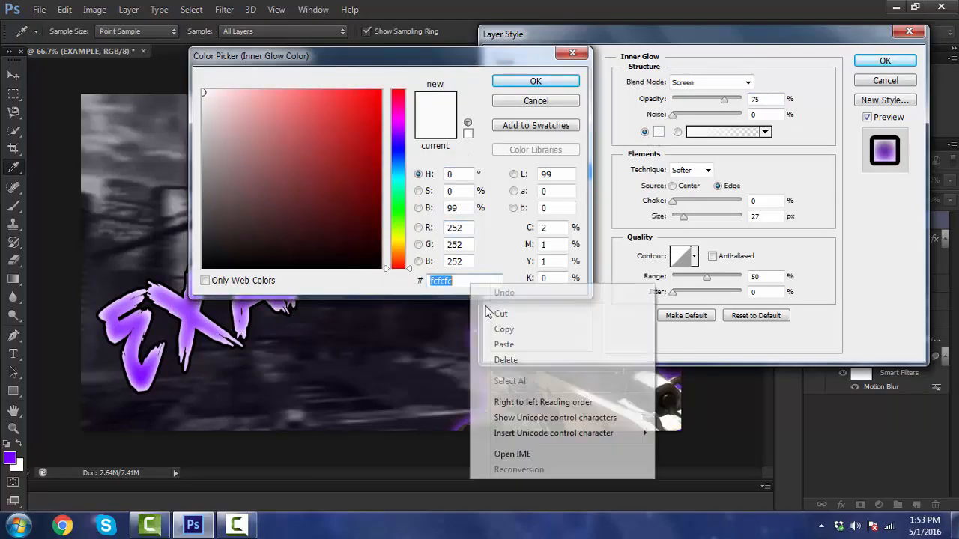
left_click(511, 345)
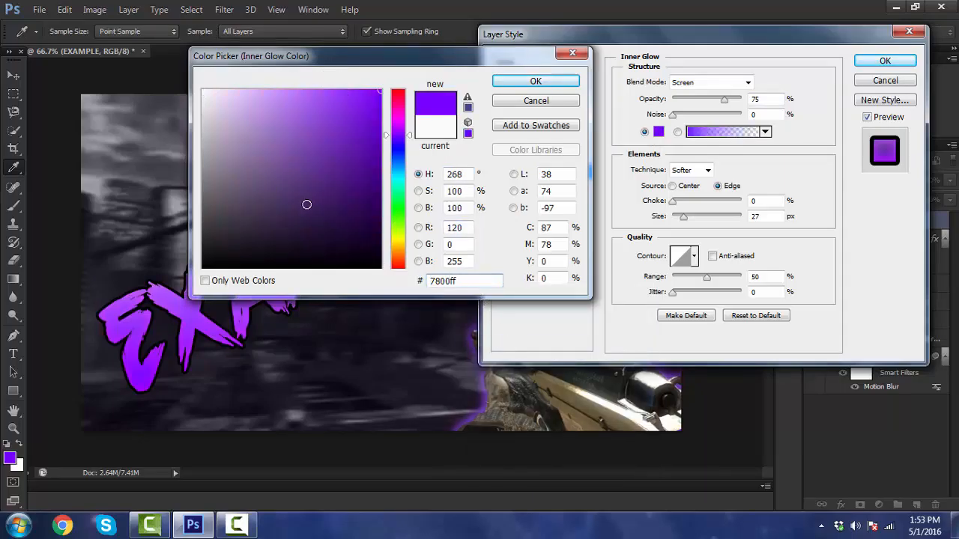
left_click(561, 81)
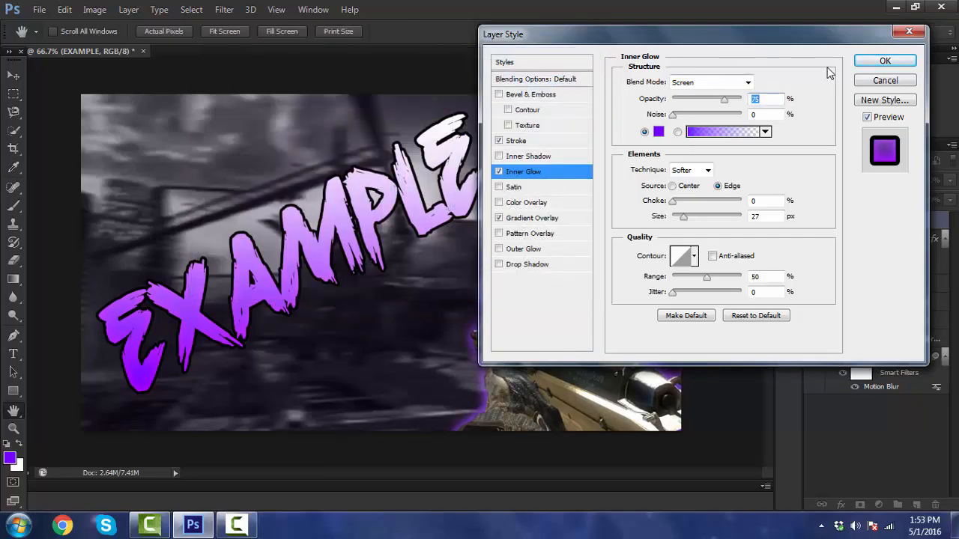
left_click(884, 61)
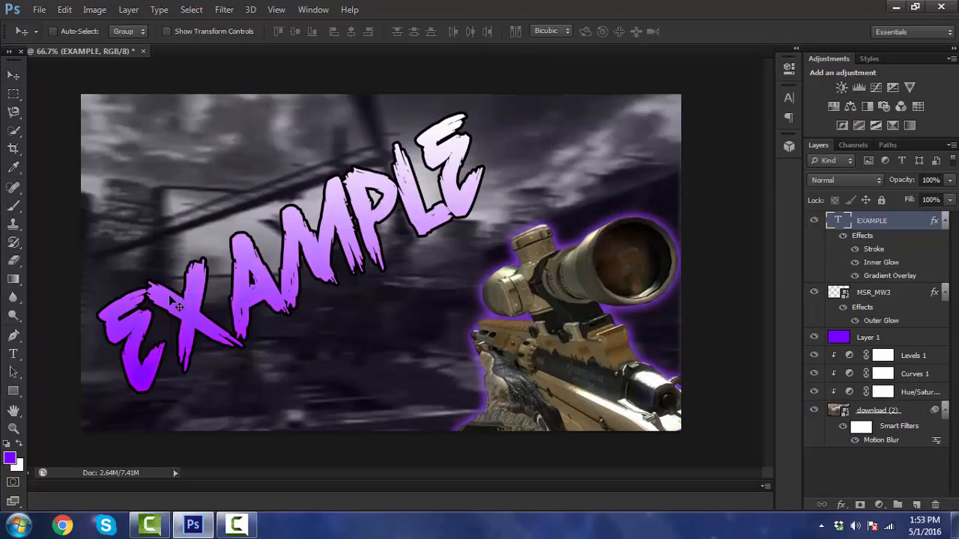
Move the EXAMPLE text down about 0.32 in and about 0.05 in to the left with Free Transform.
key("ctrl+t")
left_click_drag(339, 273, 339, 282)
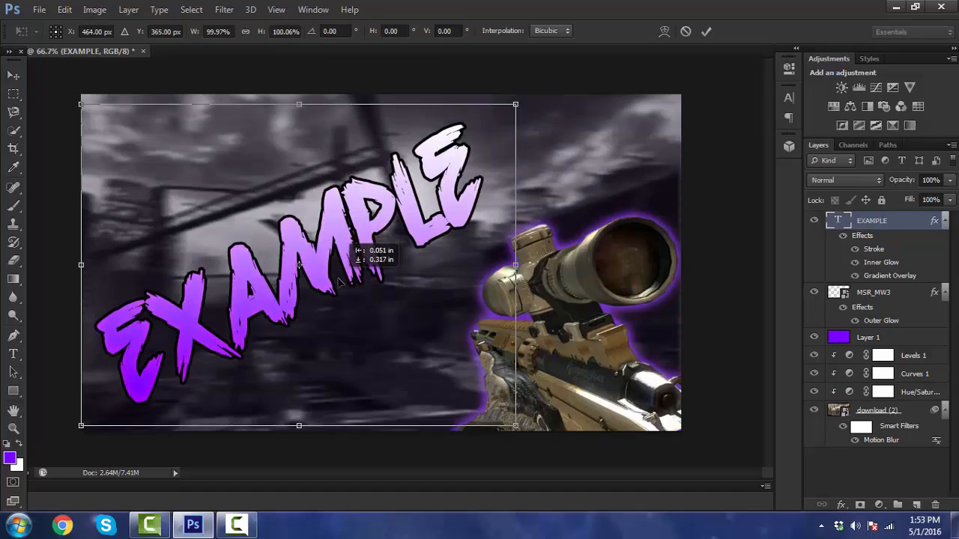
left_click(704, 30)
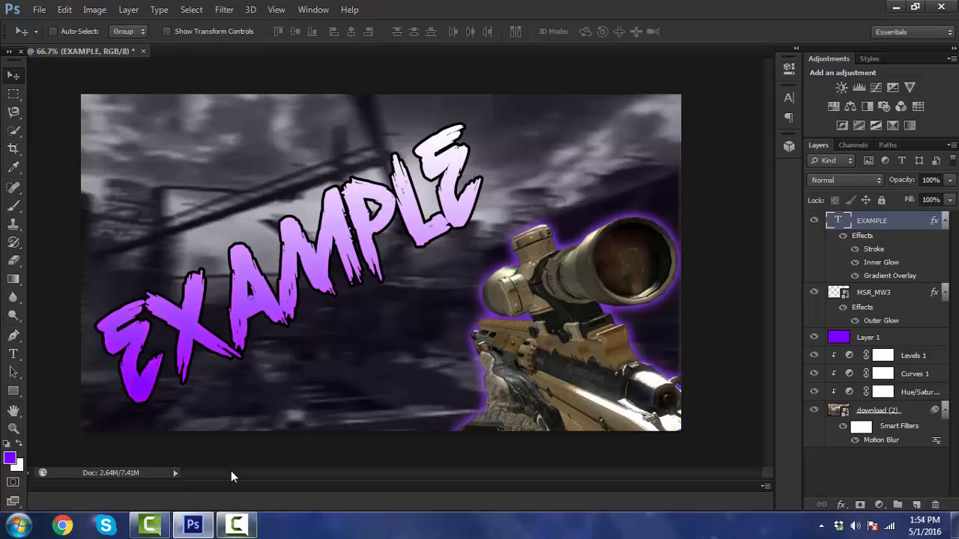
left_click(237, 528)
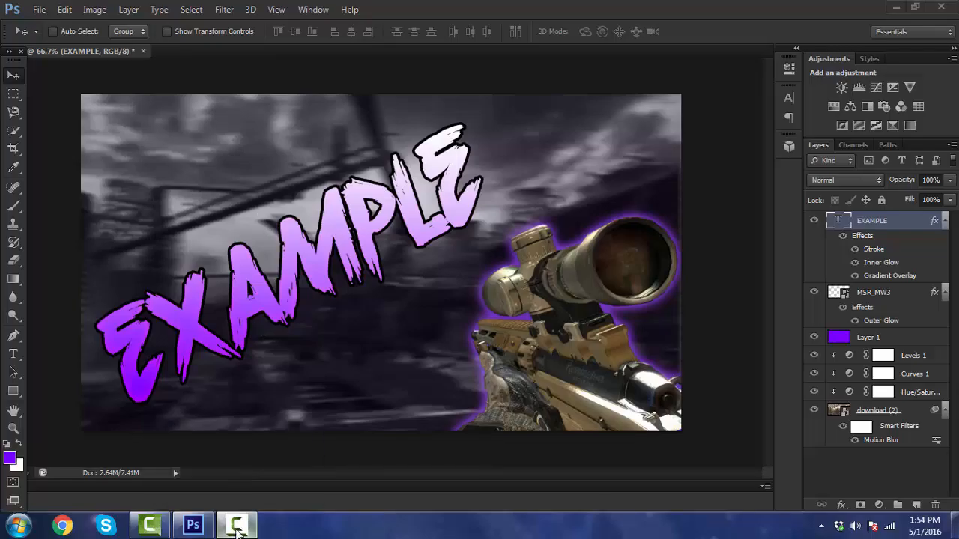